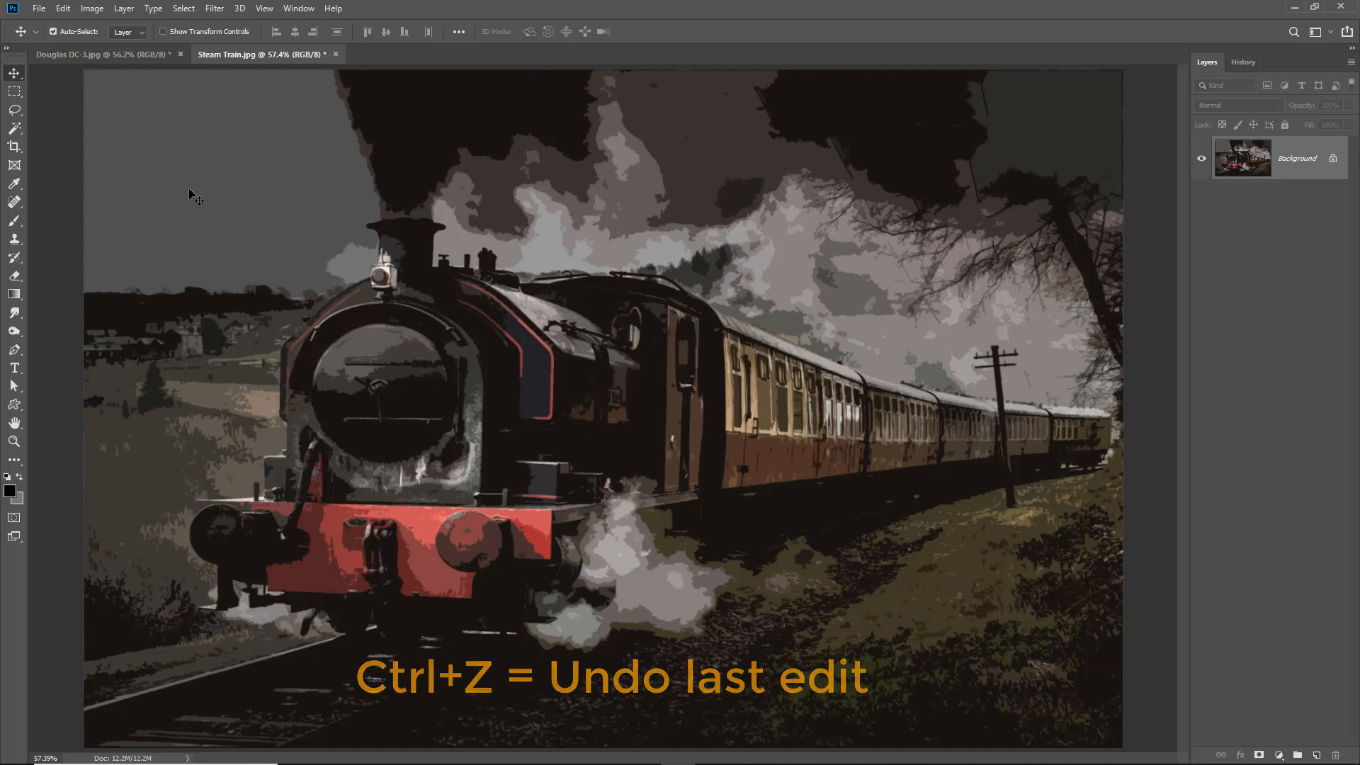
Undo the Cutout filter on the steam train photo and convert the layer for smart filters
{"action": "key", "text": "ctrl+z"}
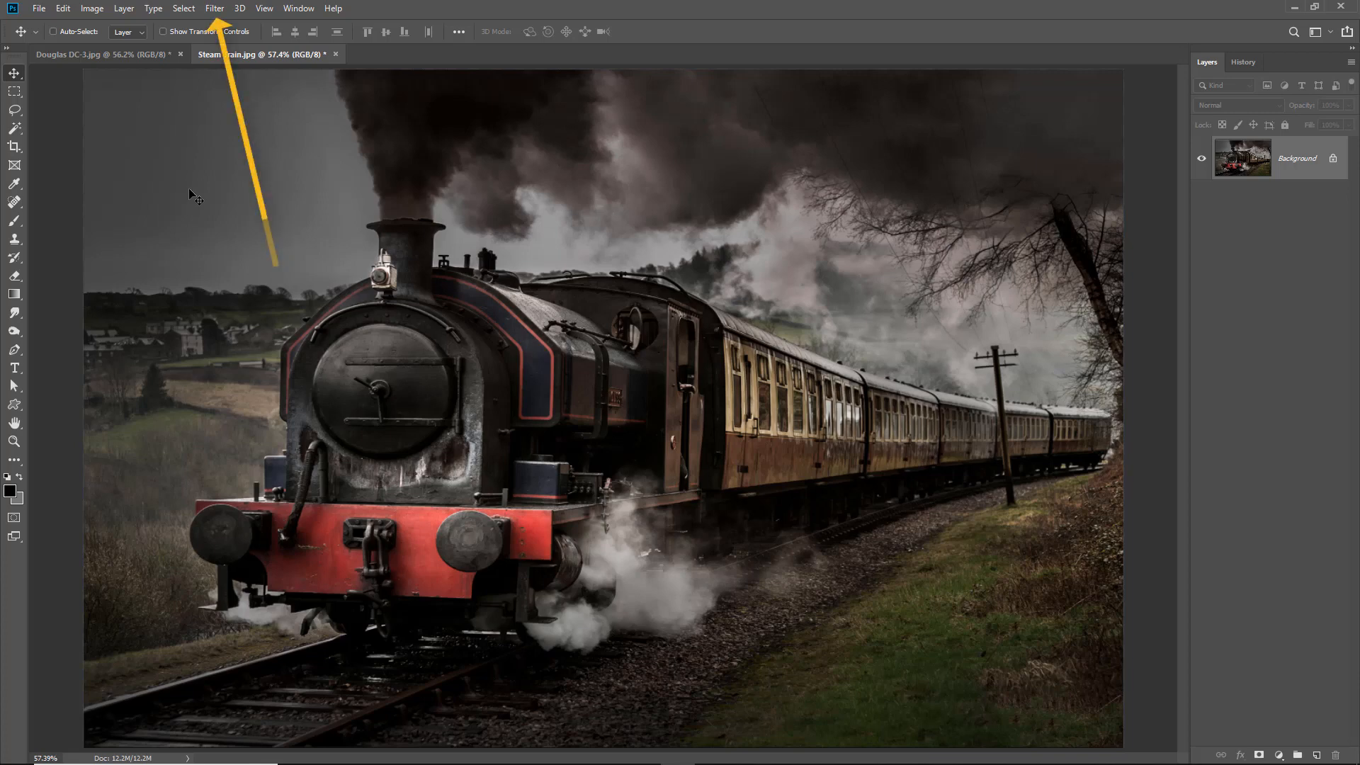
{"action": "left_click", "coordinate": [215, 10]}
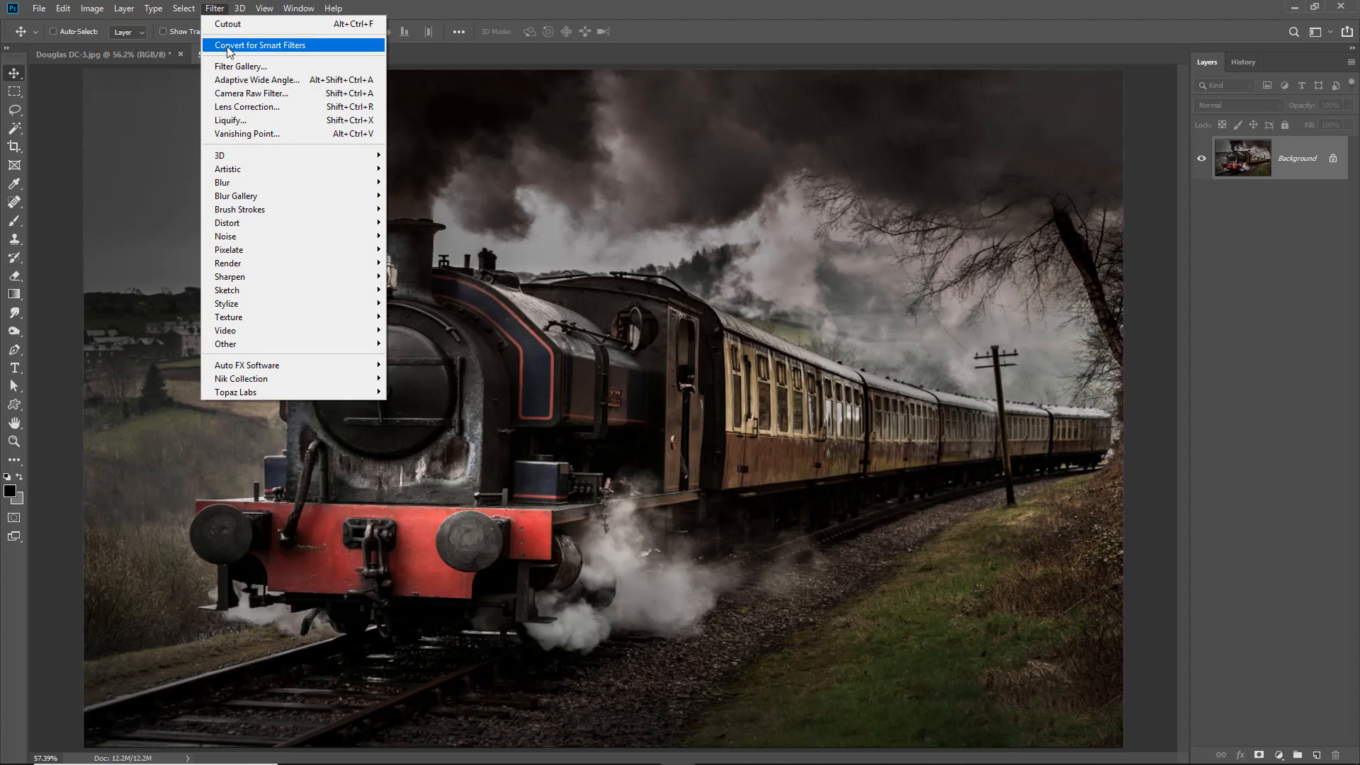
{"action": "left_click", "coordinate": [299, 45]}
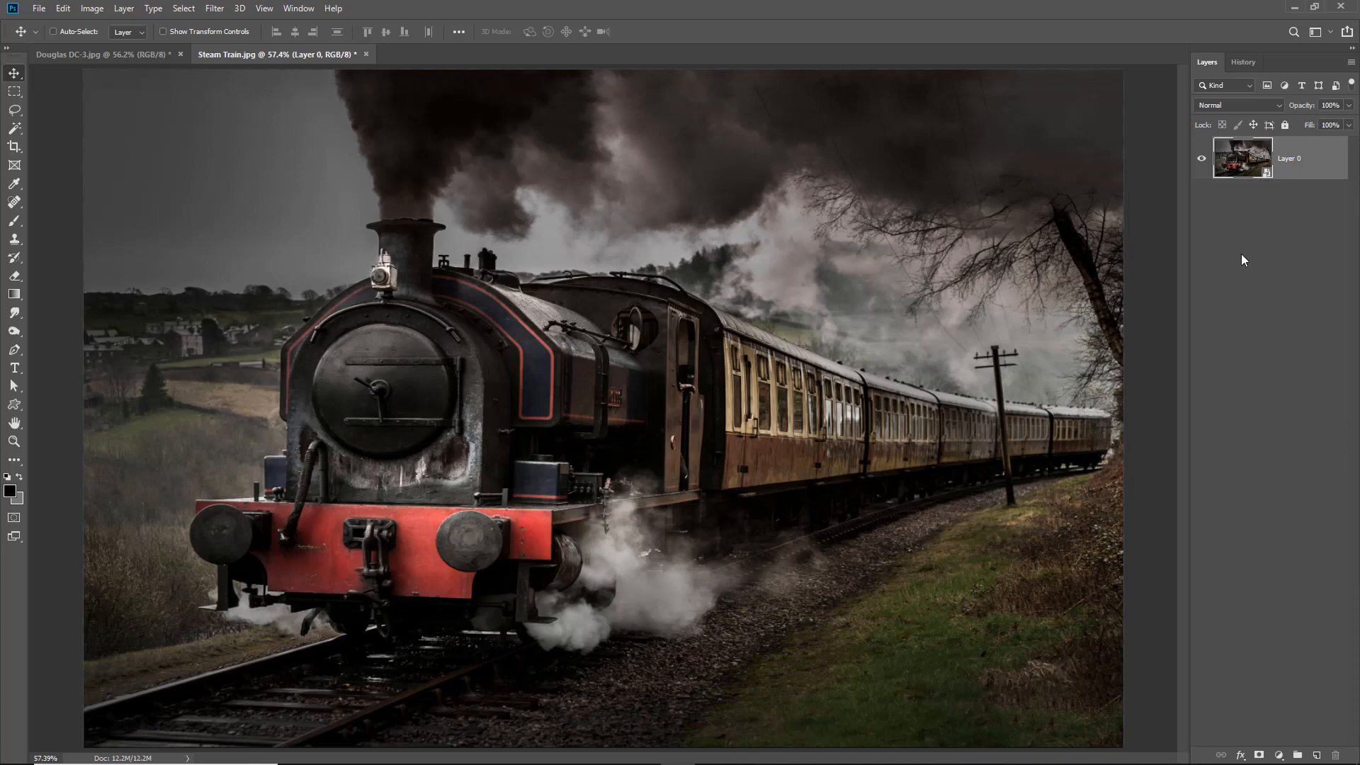
Apply the artistic Cutout filter to Layer 0 with 7 levels, edge simplicity 1 and edge fidelity 2
{"action": "left_click", "coordinate": [216, 10]}
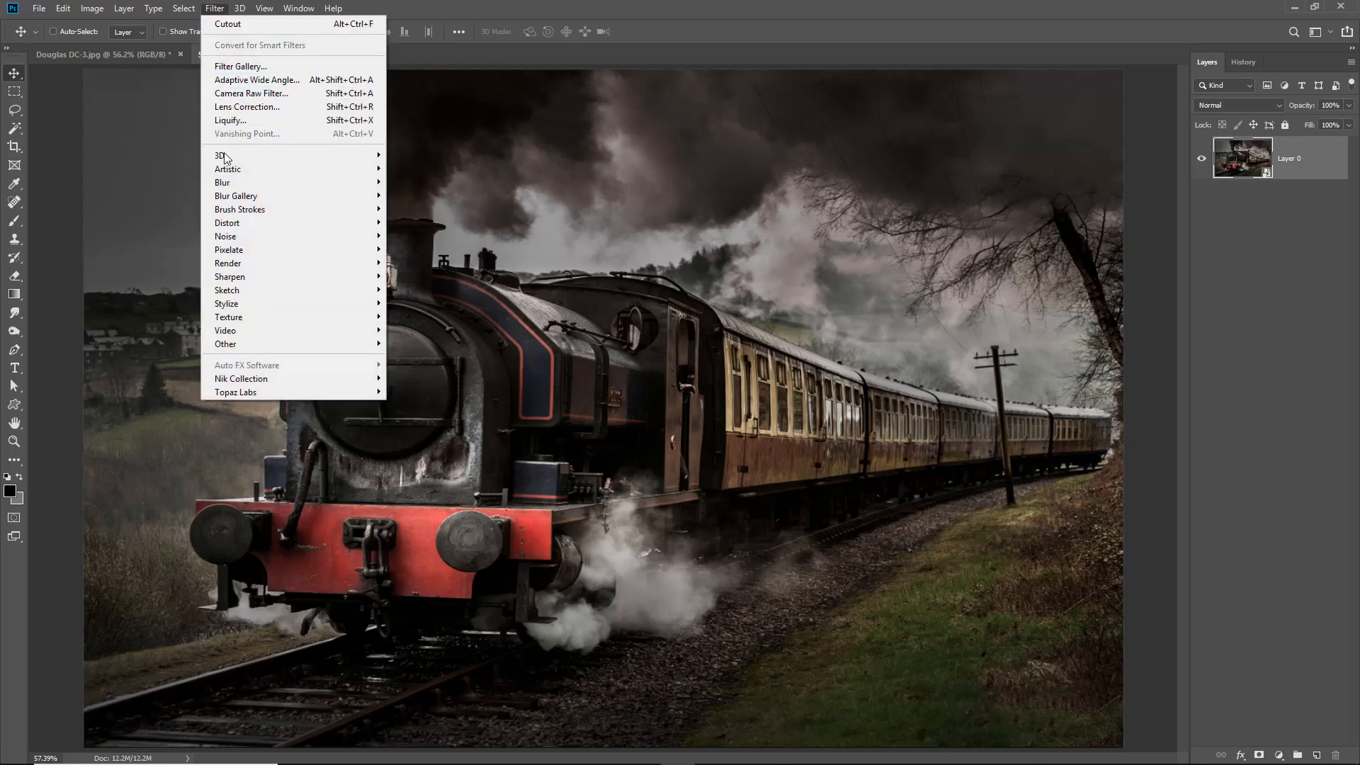
{"action": "mouse_move", "coordinate": [227, 170]}
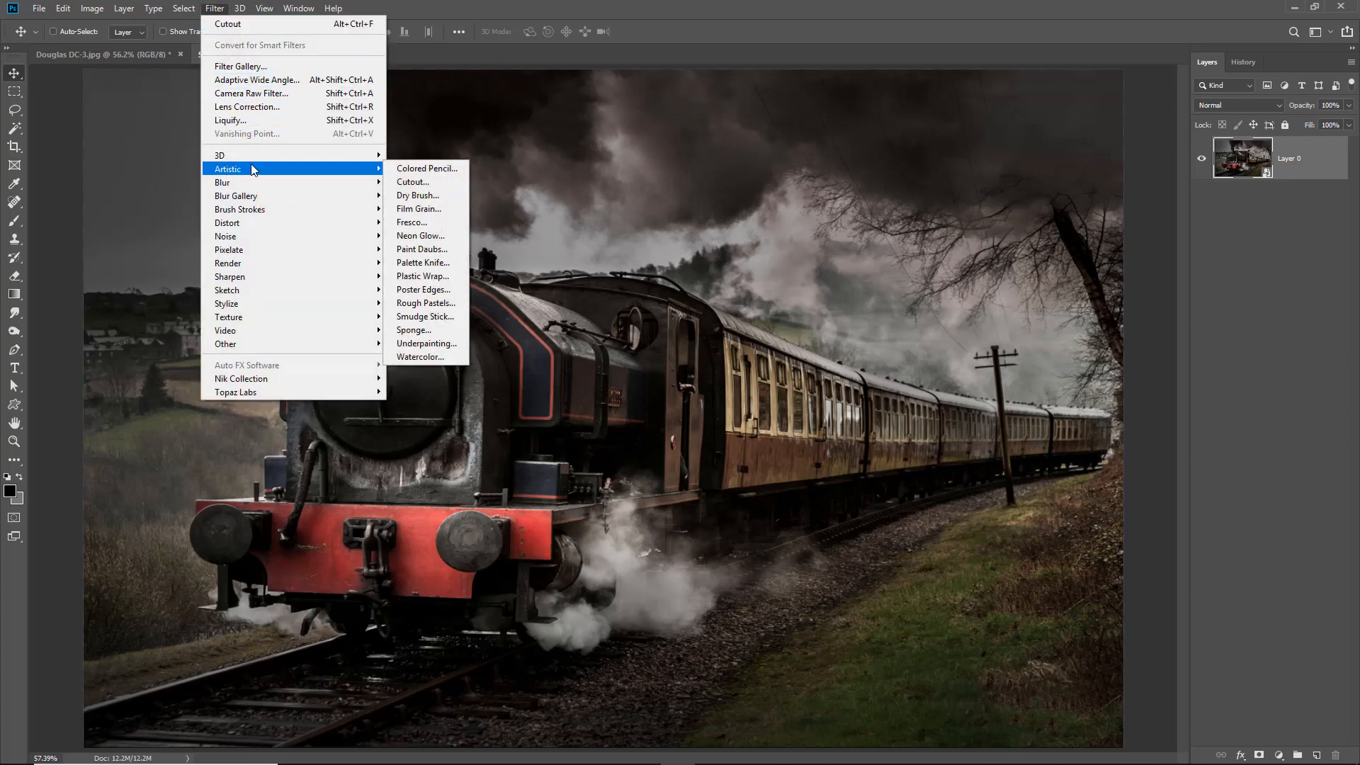
{"action": "left_click", "coordinate": [410, 184]}
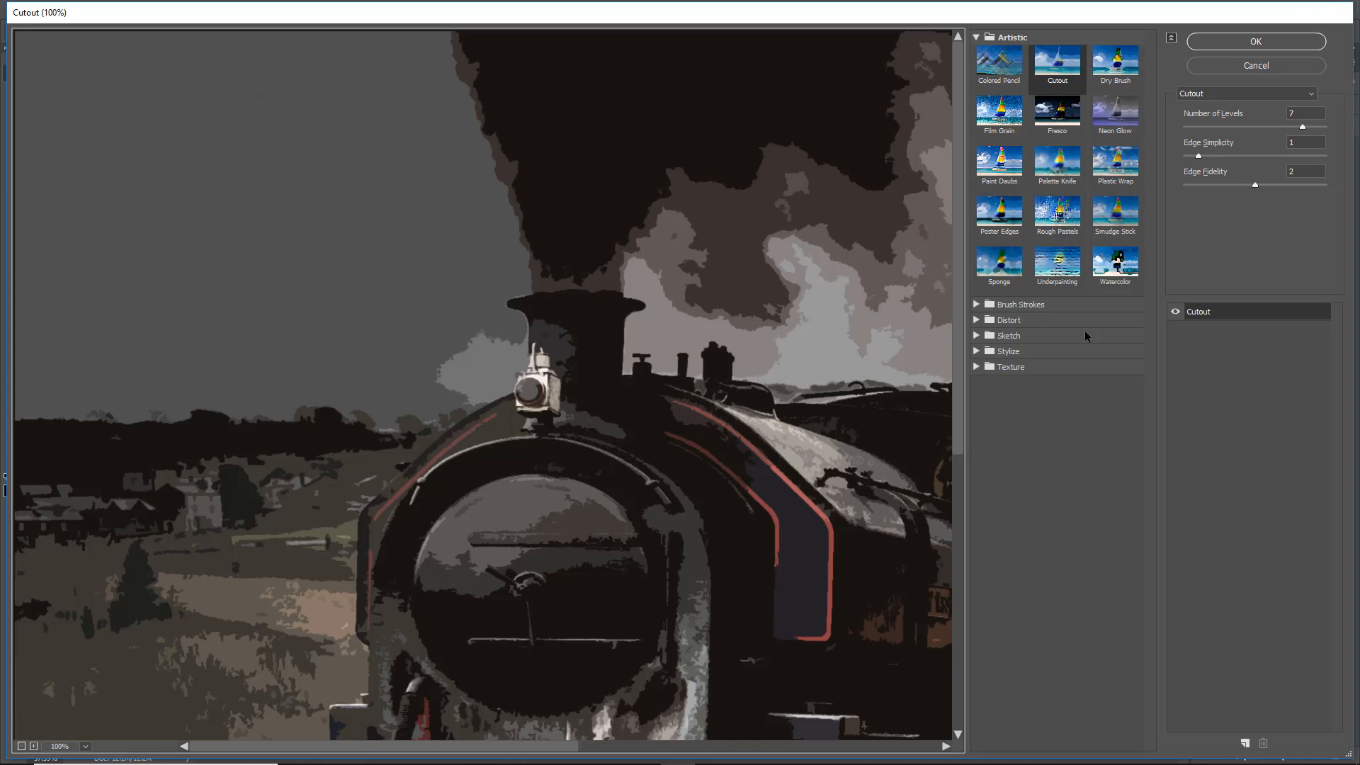
{"action": "left_click", "coordinate": [1258, 43]}
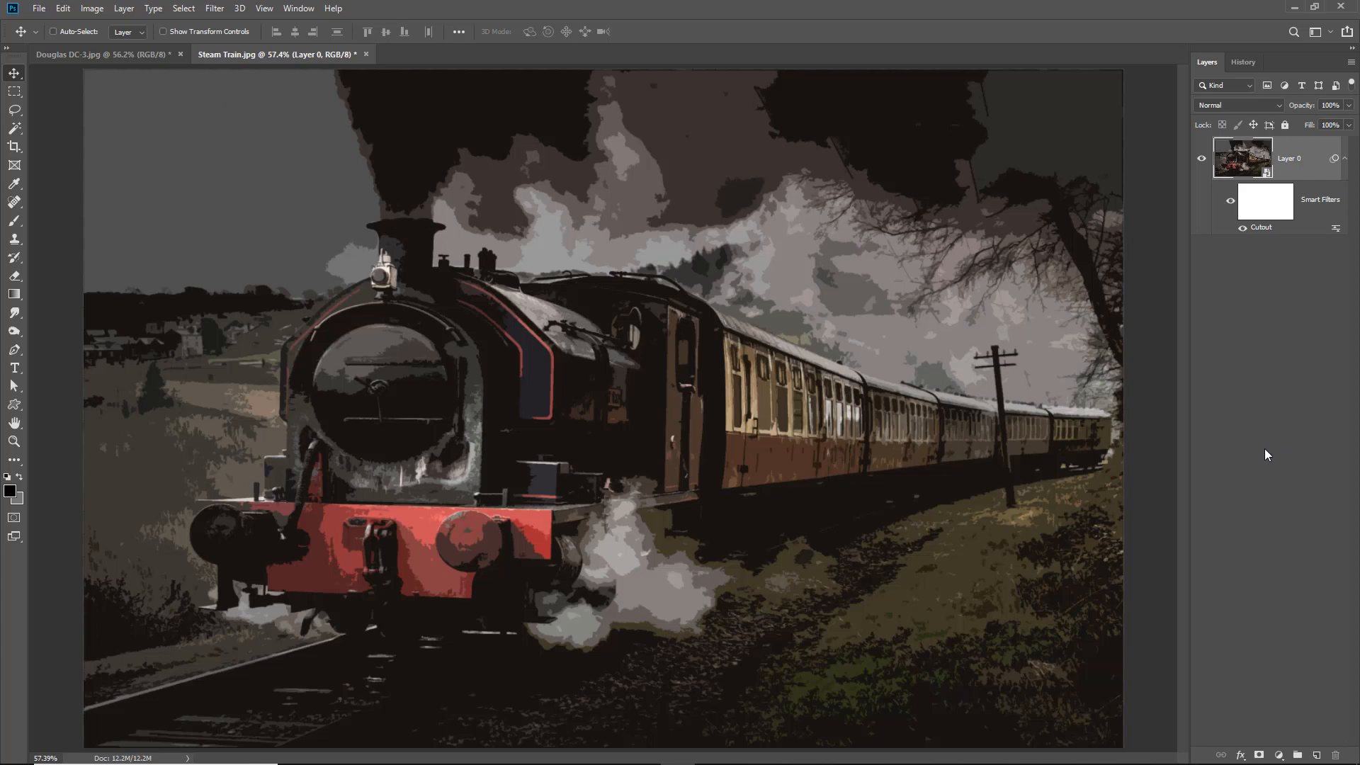
Edit the Cutout smart filter on Layer 0 and raise its Edge Simplicity to 6
{"action": "double_click", "coordinate": [1258, 228]}
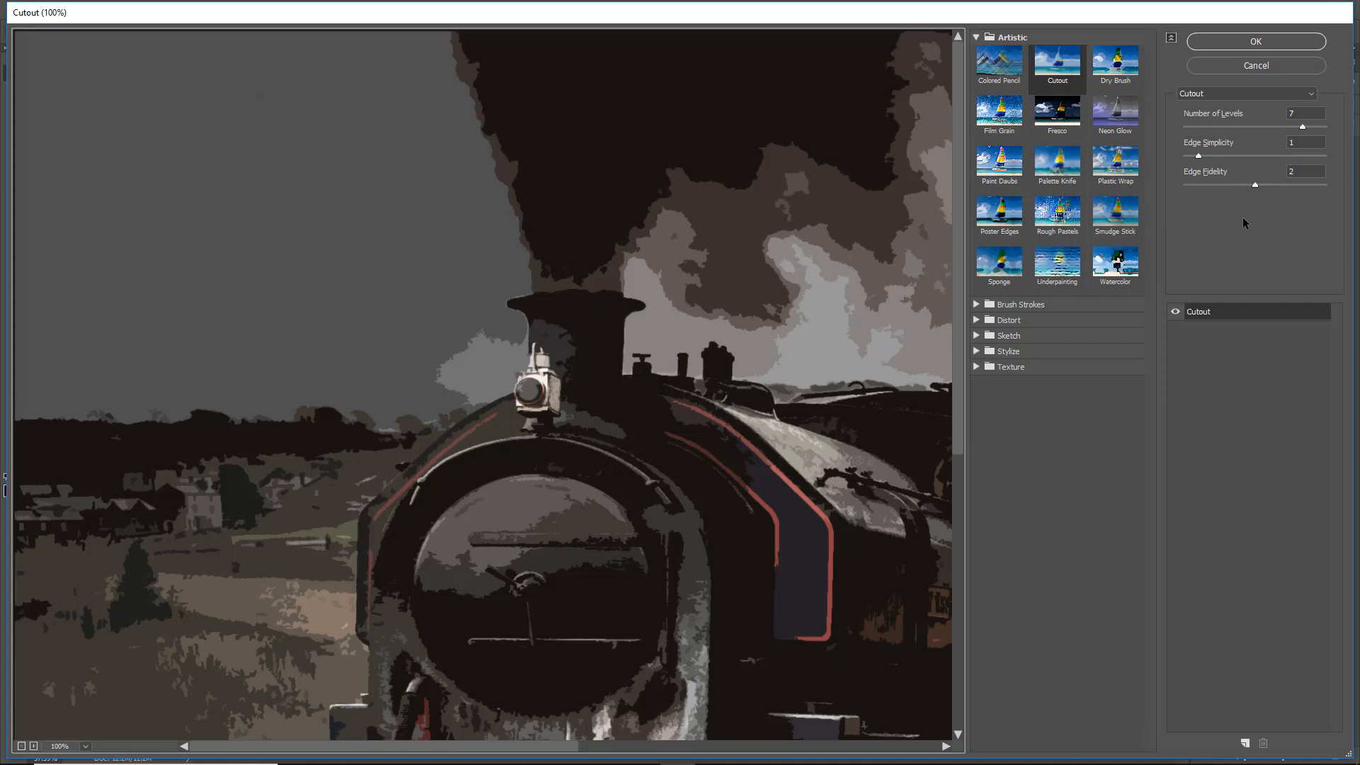
{"action": "left_click_drag", "start_coordinate": [767, 587], "coordinate": [620, 264]}
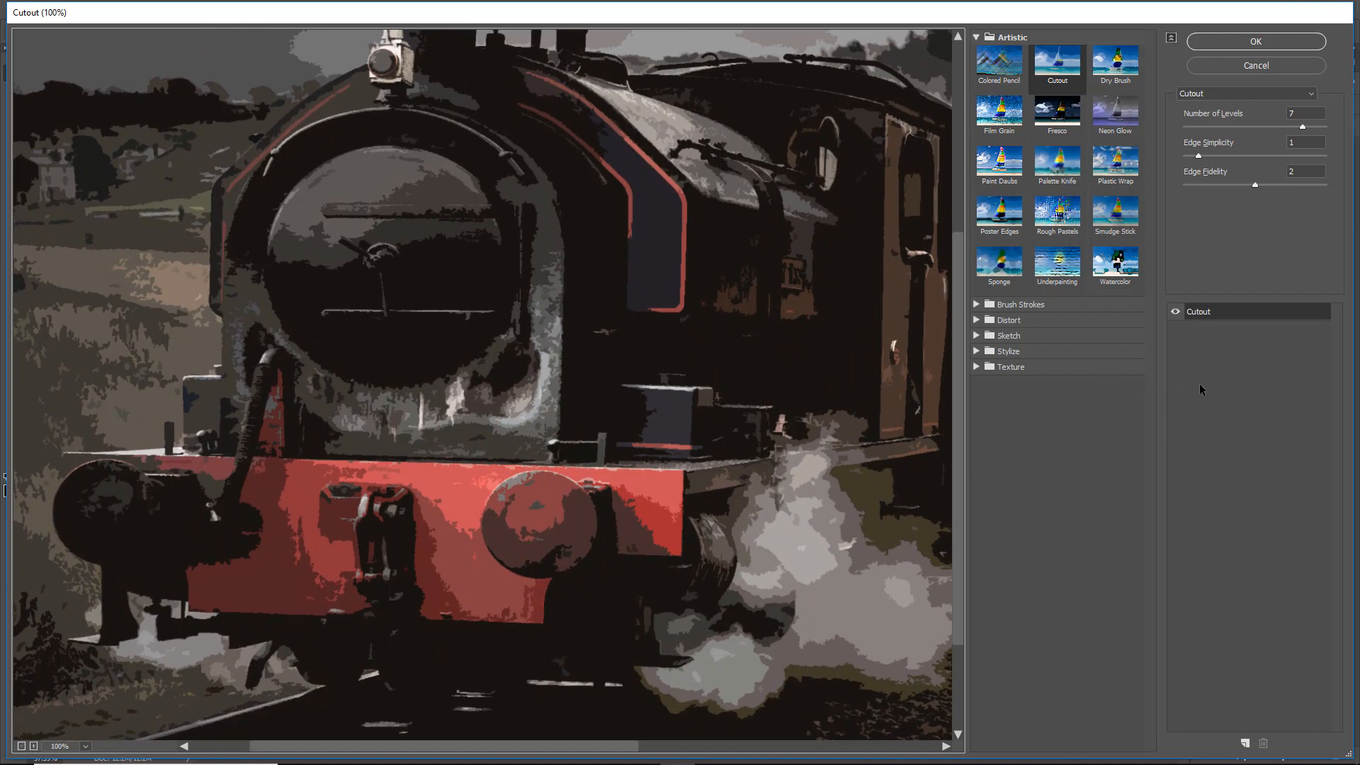
{"action": "left_click", "coordinate": [1219, 156]}
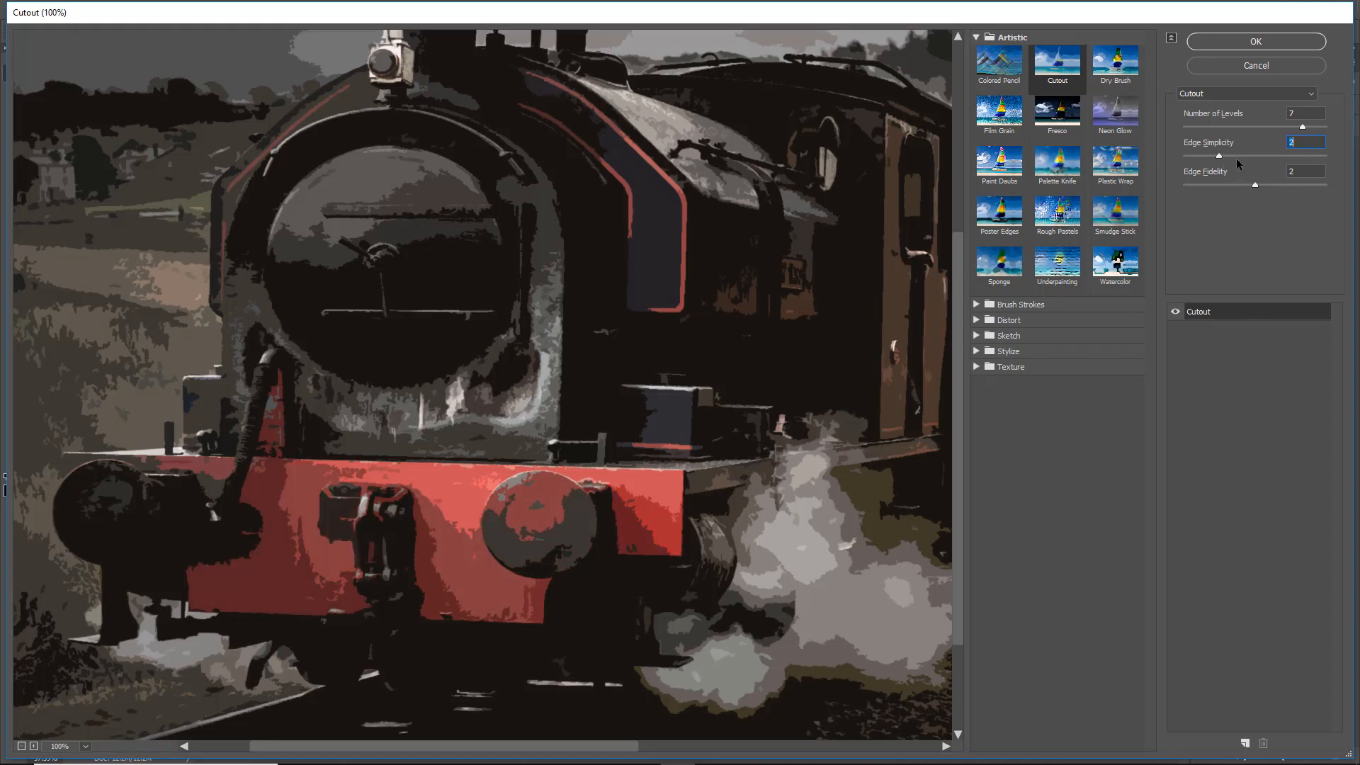
{"action": "left_click", "coordinate": [1245, 156]}
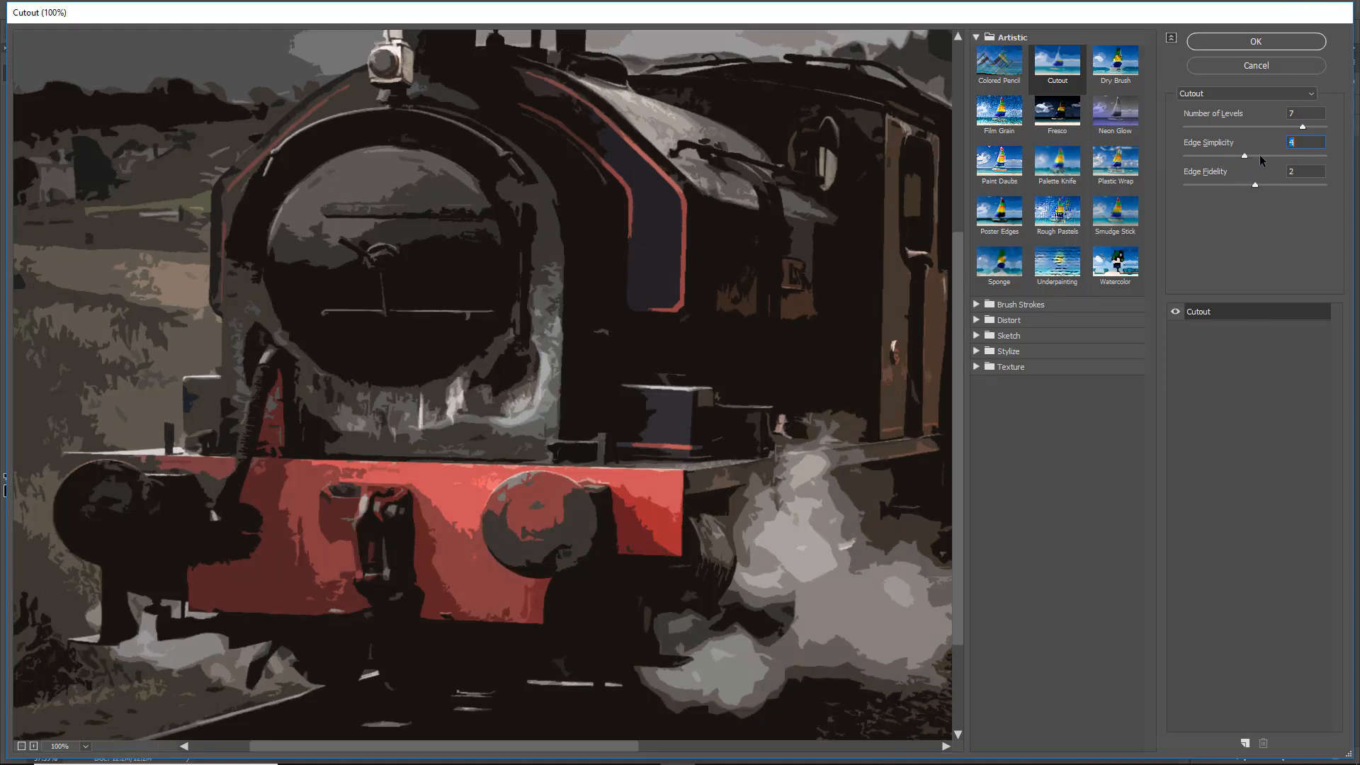
{"action": "left_click", "coordinate": [1269, 156]}
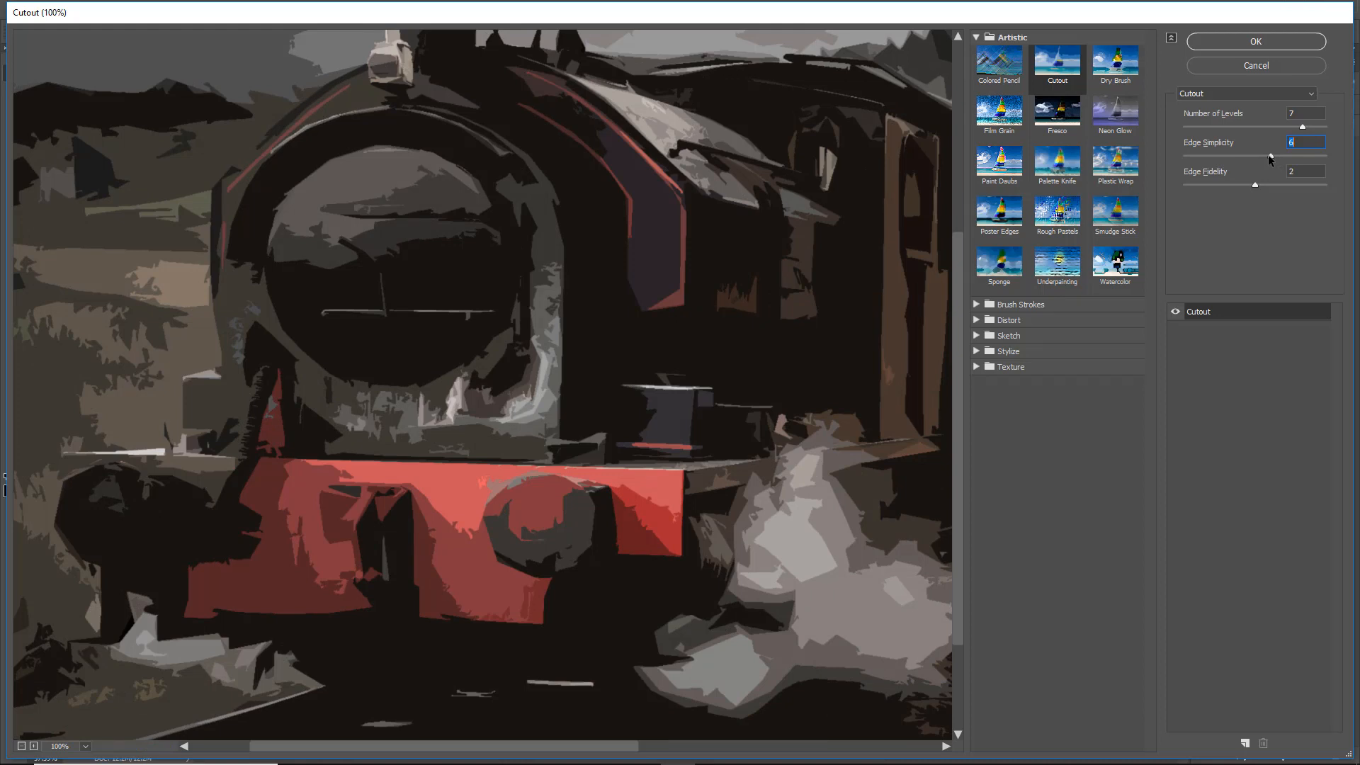
{"action": "left_click", "coordinate": [1281, 41]}
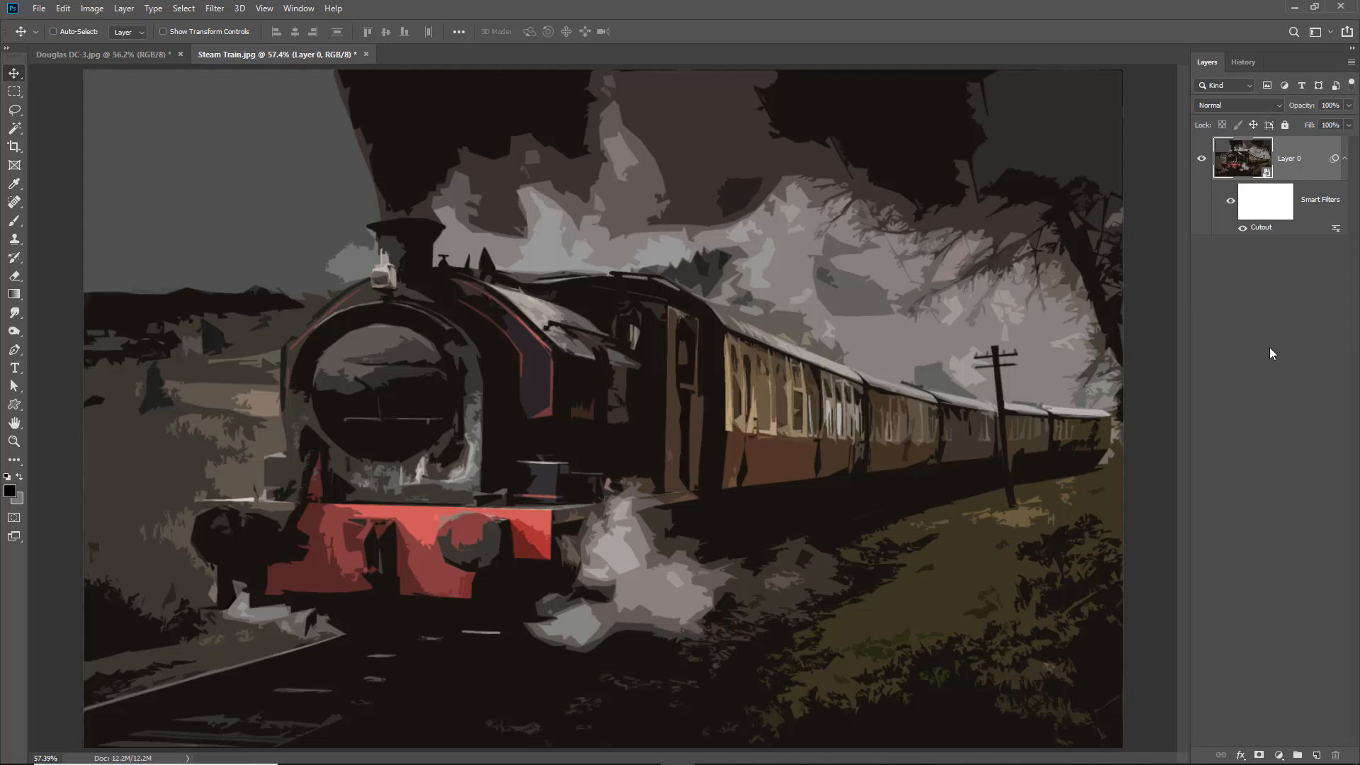
Paint black over the train carriages on the smart filter mask with a 100-pixel brush to hide the Cutout effect there
{"action": "left_click", "coordinate": [1265, 207]}
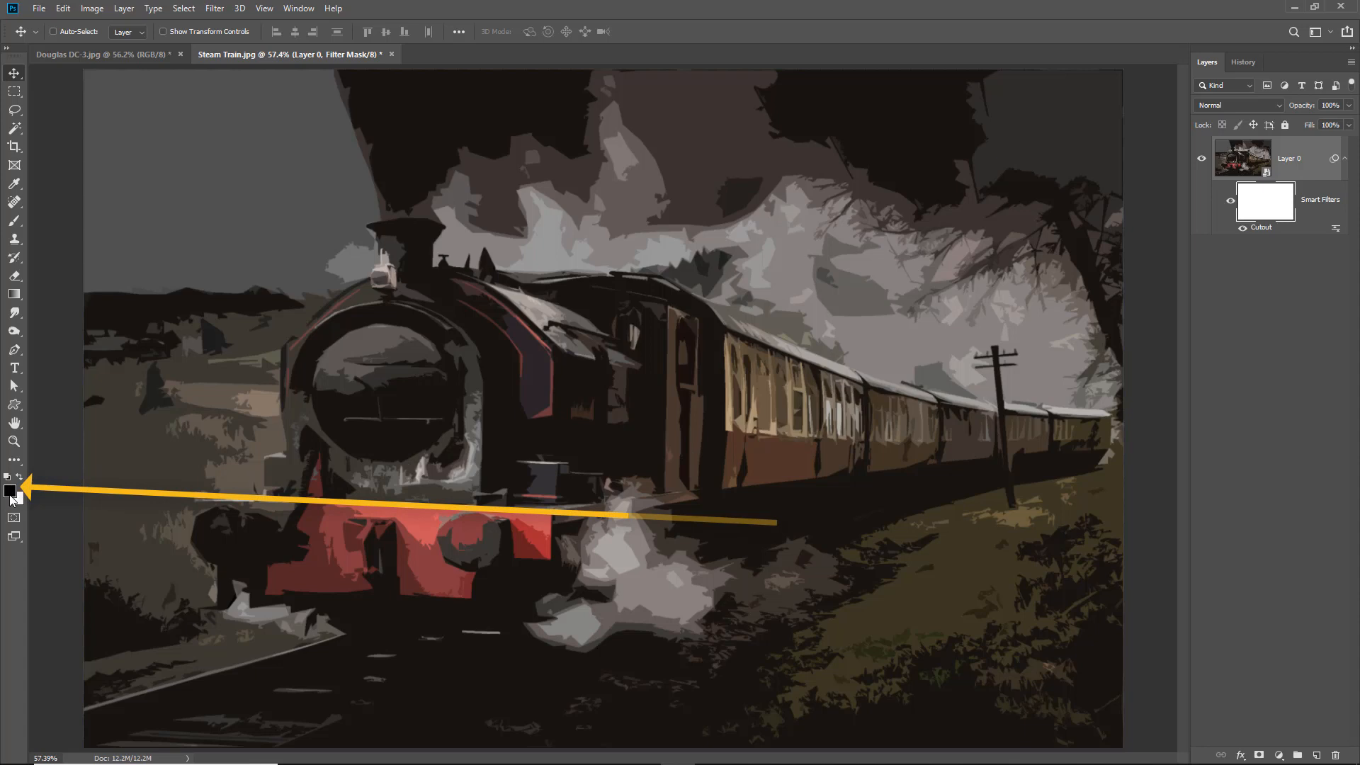
{"action": "left_click", "coordinate": [14, 220]}
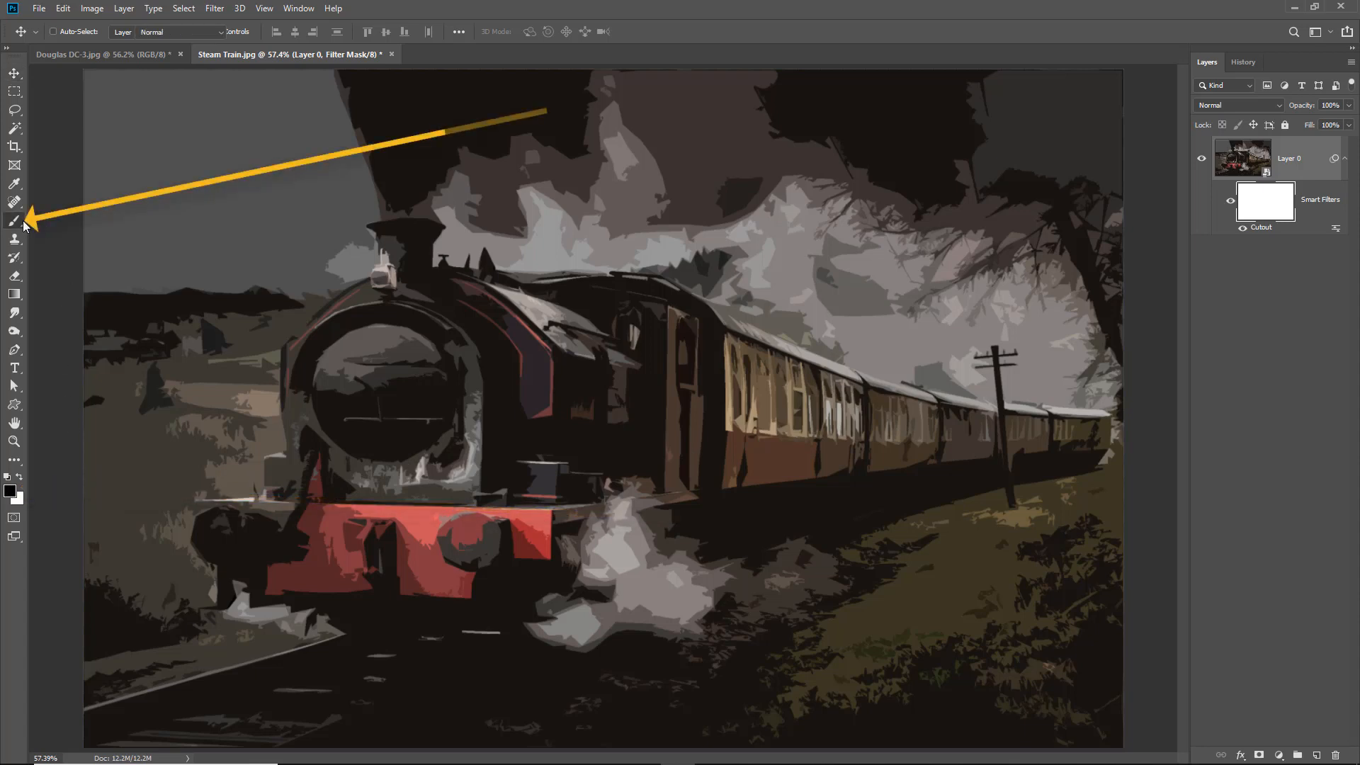
{"action": "left_click", "coordinate": [53, 221]}
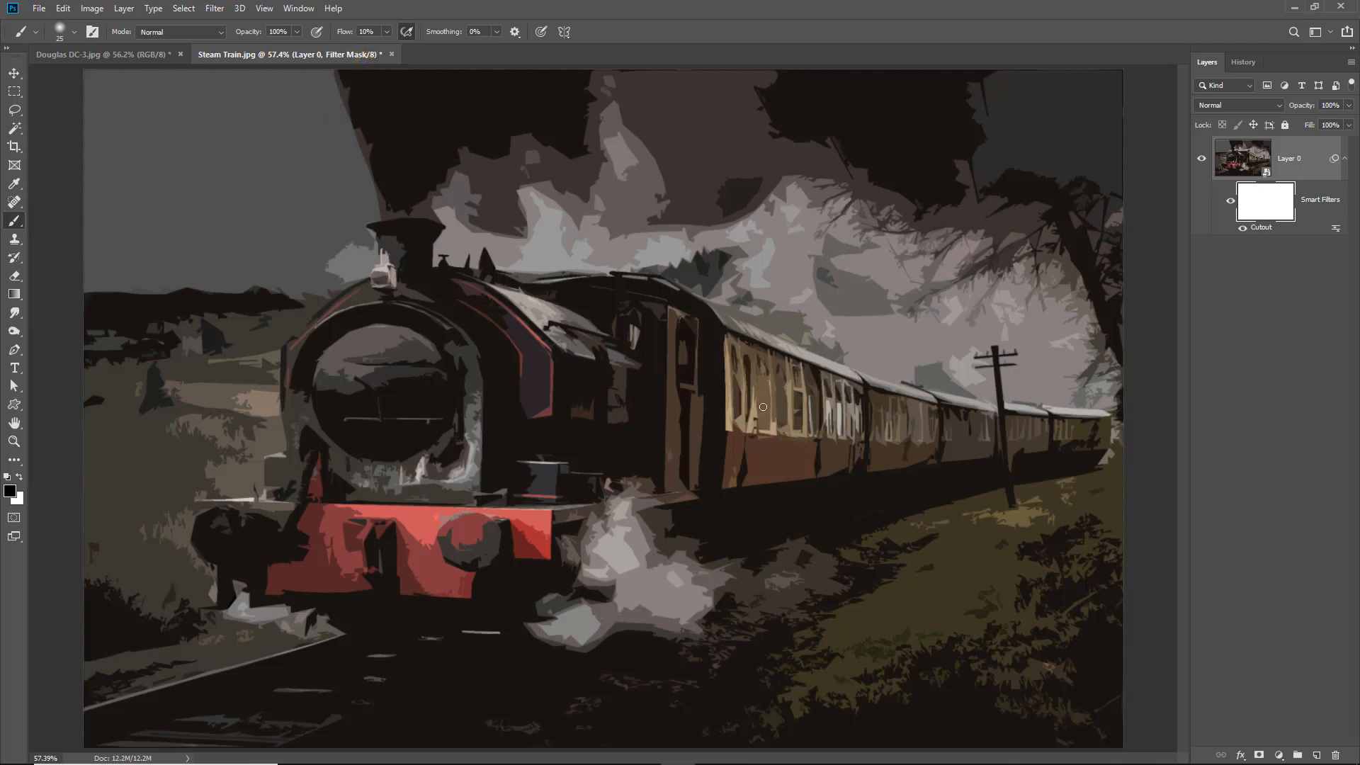
{"action": "key", "text": "bracketright"}
{"action": "key", "text": "bracketright"}
{"action": "key", "text": "bracketright"}
{"action": "key", "text": "bracketright"}
{"action": "key", "text": "bracketright"}
{"action": "key", "text": "bracketright"}
{"action": "key", "text": "bracketright"}
{"action": "mouse_move", "coordinate": [856, 396]}
{"action": "left_mouse_down"}
{"action": "mouse_move", "coordinate": [791, 382]}
{"action": "mouse_move", "coordinate": [854, 404]}
{"action": "mouse_move", "coordinate": [747, 393]}
{"action": "mouse_move", "coordinate": [871, 411]}
{"action": "mouse_move", "coordinate": [729, 448]}
{"action": "mouse_move", "coordinate": [881, 442]}
{"action": "mouse_move", "coordinate": [752, 467]}
{"action": "mouse_move", "coordinate": [980, 423]}
{"action": "mouse_move", "coordinate": [1093, 434]}
{"action": "mouse_move", "coordinate": [846, 436]}
{"action": "mouse_move", "coordinate": [756, 399]}
{"action": "mouse_move", "coordinate": [745, 354]}
{"action": "mouse_move", "coordinate": [773, 360]}
{"action": "mouse_move", "coordinate": [746, 354]}
{"action": "mouse_move", "coordinate": [743, 428]}
{"action": "mouse_move", "coordinate": [748, 397]}
{"action": "mouse_move", "coordinate": [760, 435]}
{"action": "mouse_move", "coordinate": [918, 418]}
{"action": "mouse_move", "coordinate": [813, 393]}
{"action": "mouse_move", "coordinate": [963, 428]}
{"action": "left_mouse_up"}
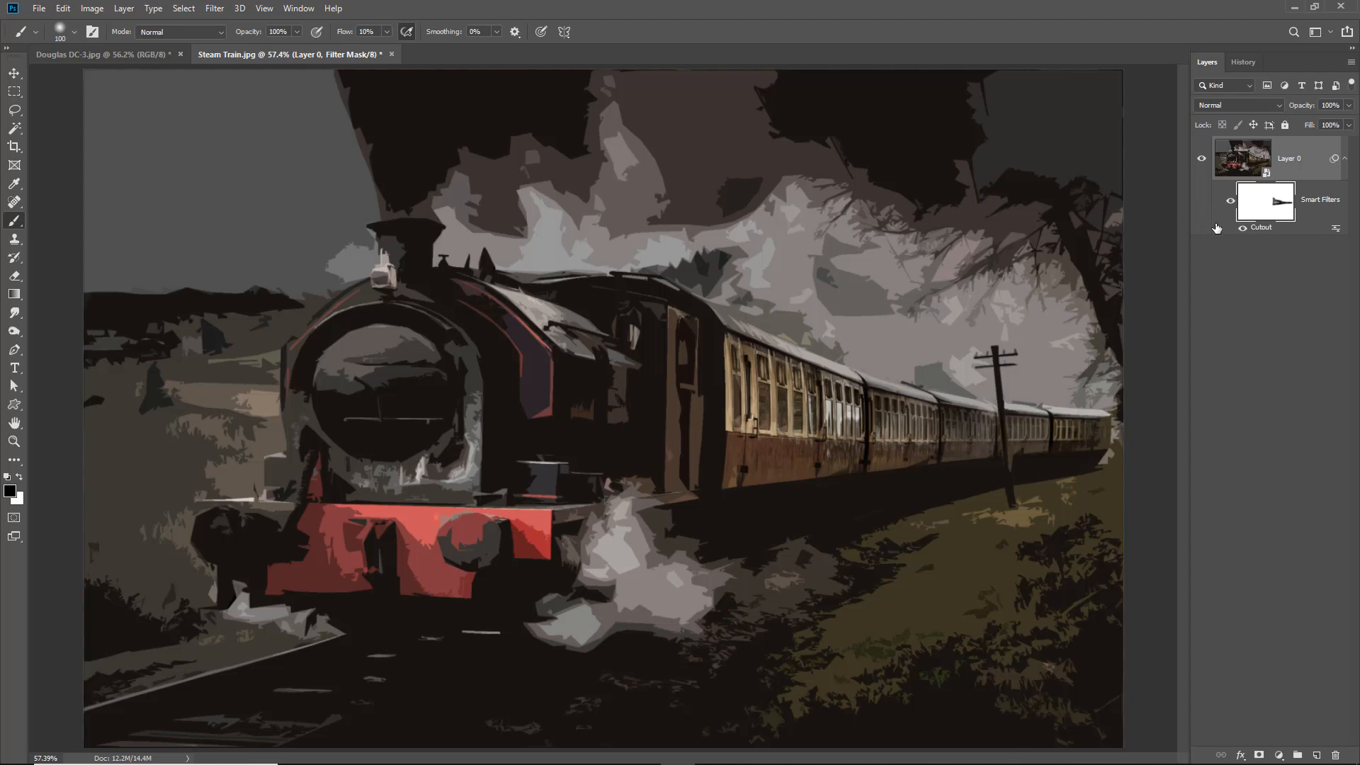
Brighten the smart object's source image to +0.90 Exposure with the Camera Raw Filter and save it back to the steam train document
{"action": "double_click", "coordinate": [1248, 161]}
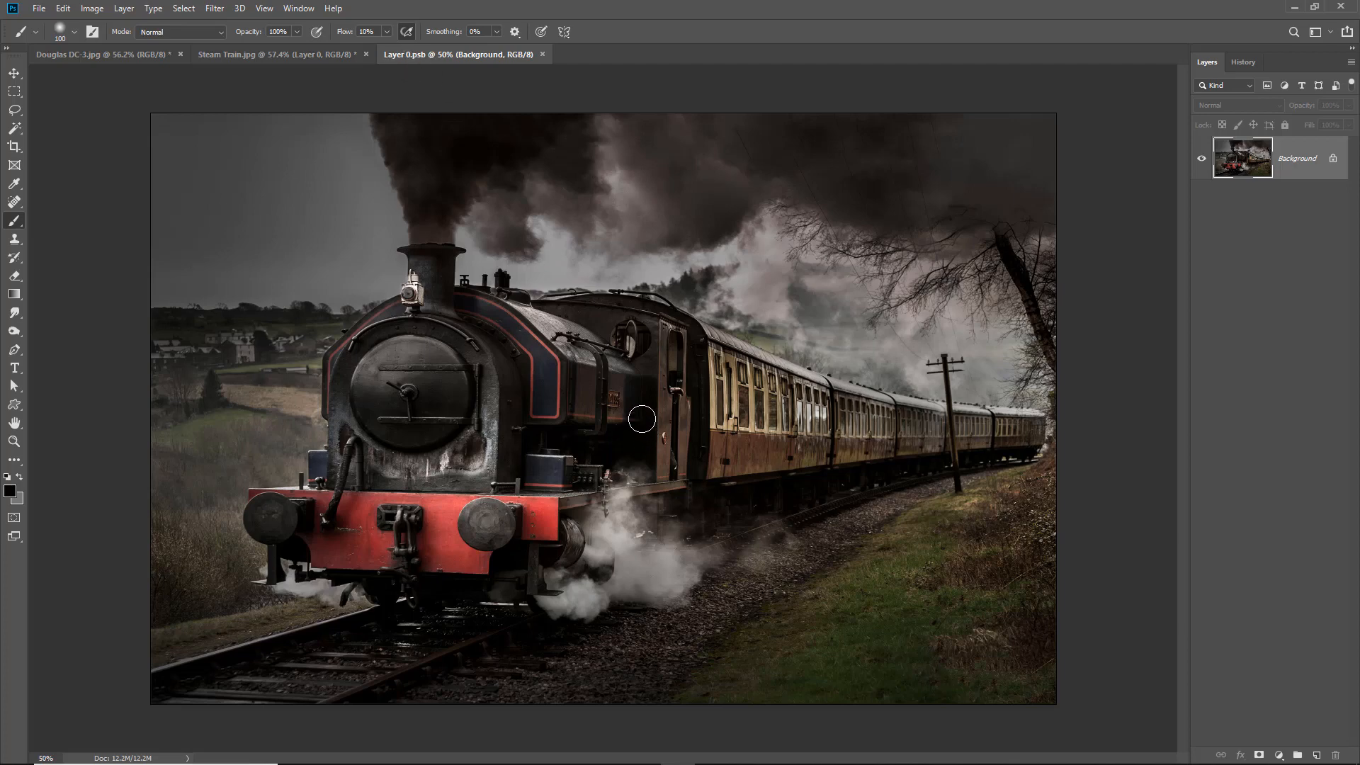
{"action": "left_click", "coordinate": [211, 12]}
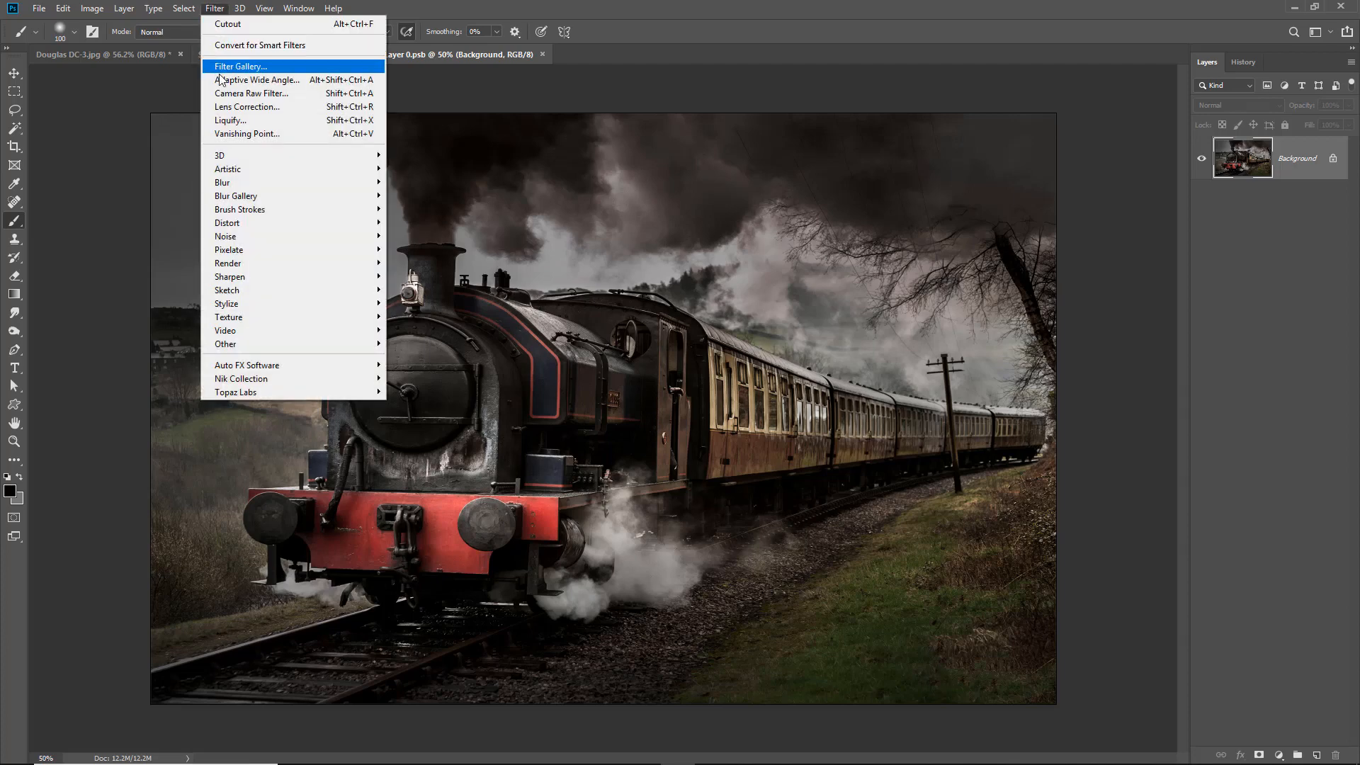
{"action": "left_click", "coordinate": [231, 97]}
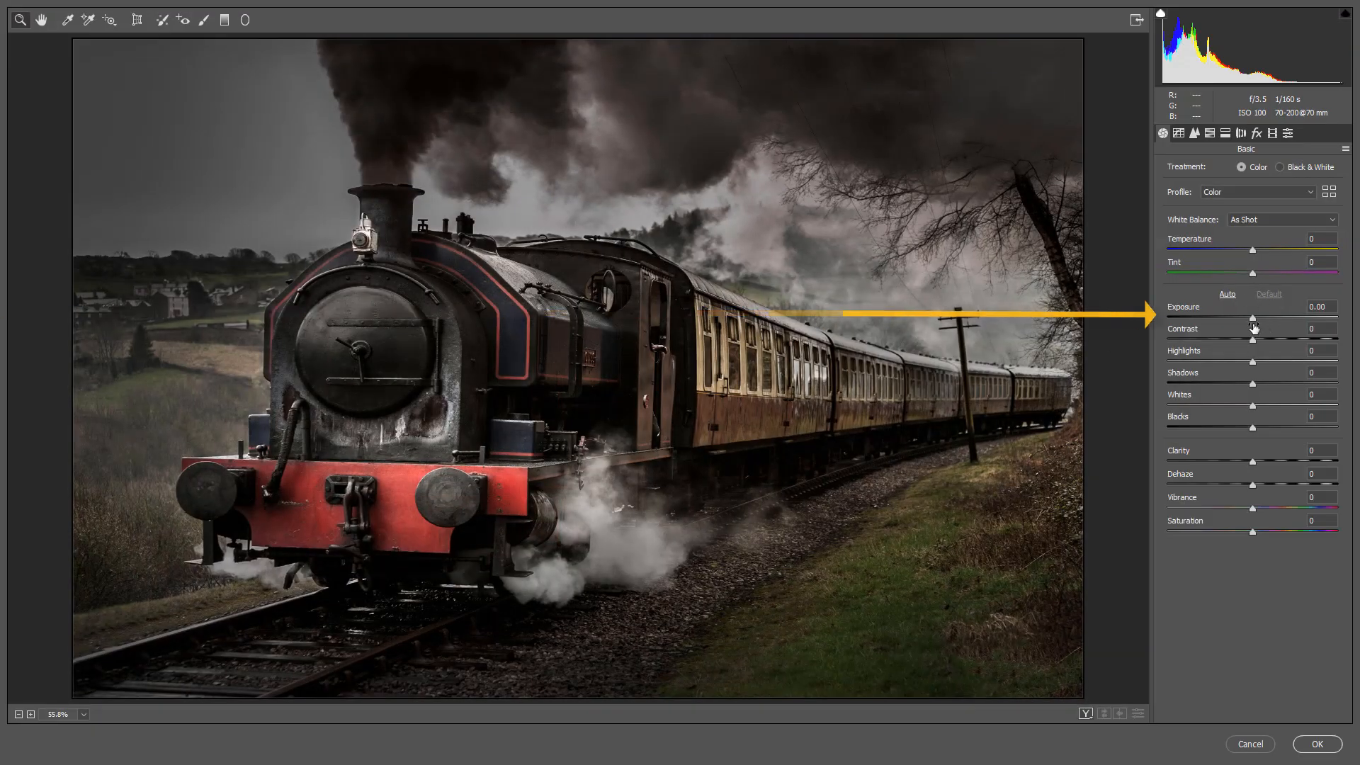
{"action": "left_click_drag", "start_coordinate": [1254, 323], "coordinate": [1264, 319]}
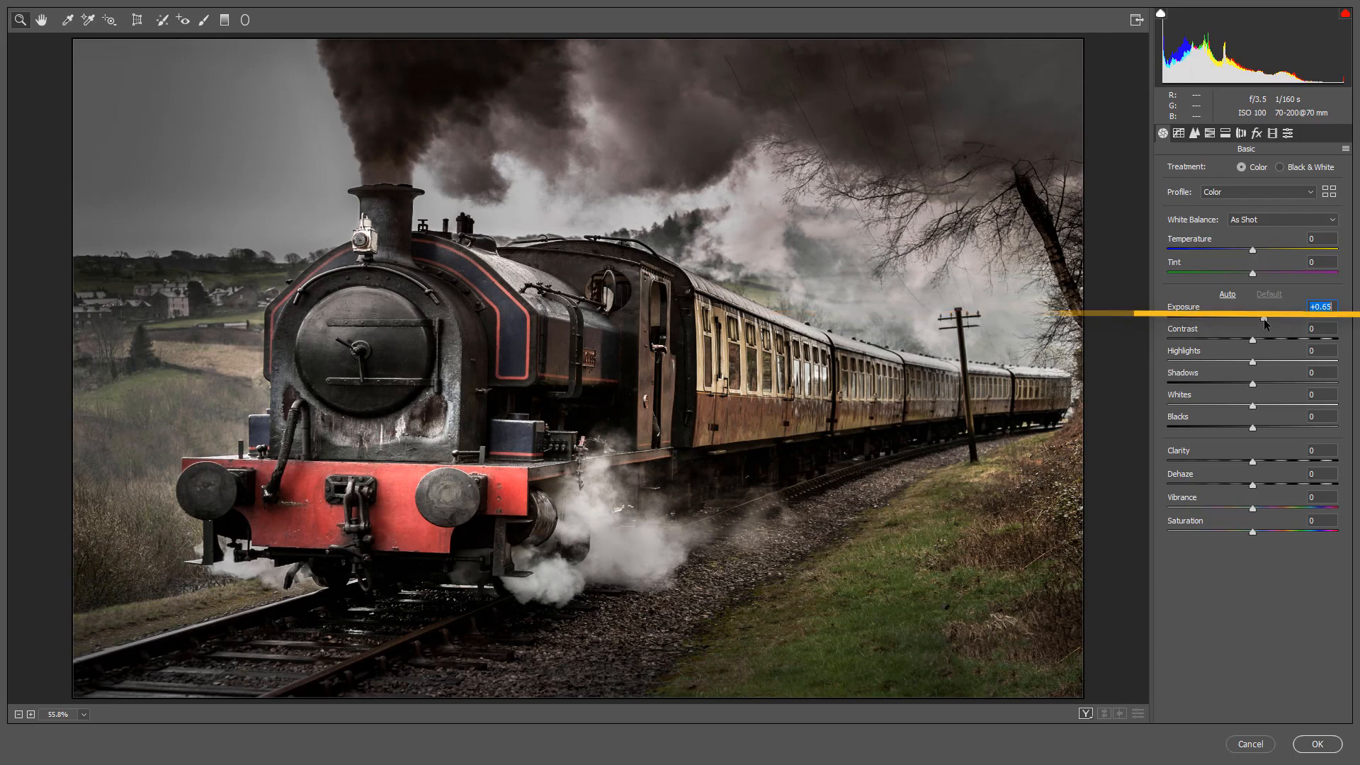
{"action": "left_click_drag", "start_coordinate": [1265, 319], "coordinate": [1268, 320]}
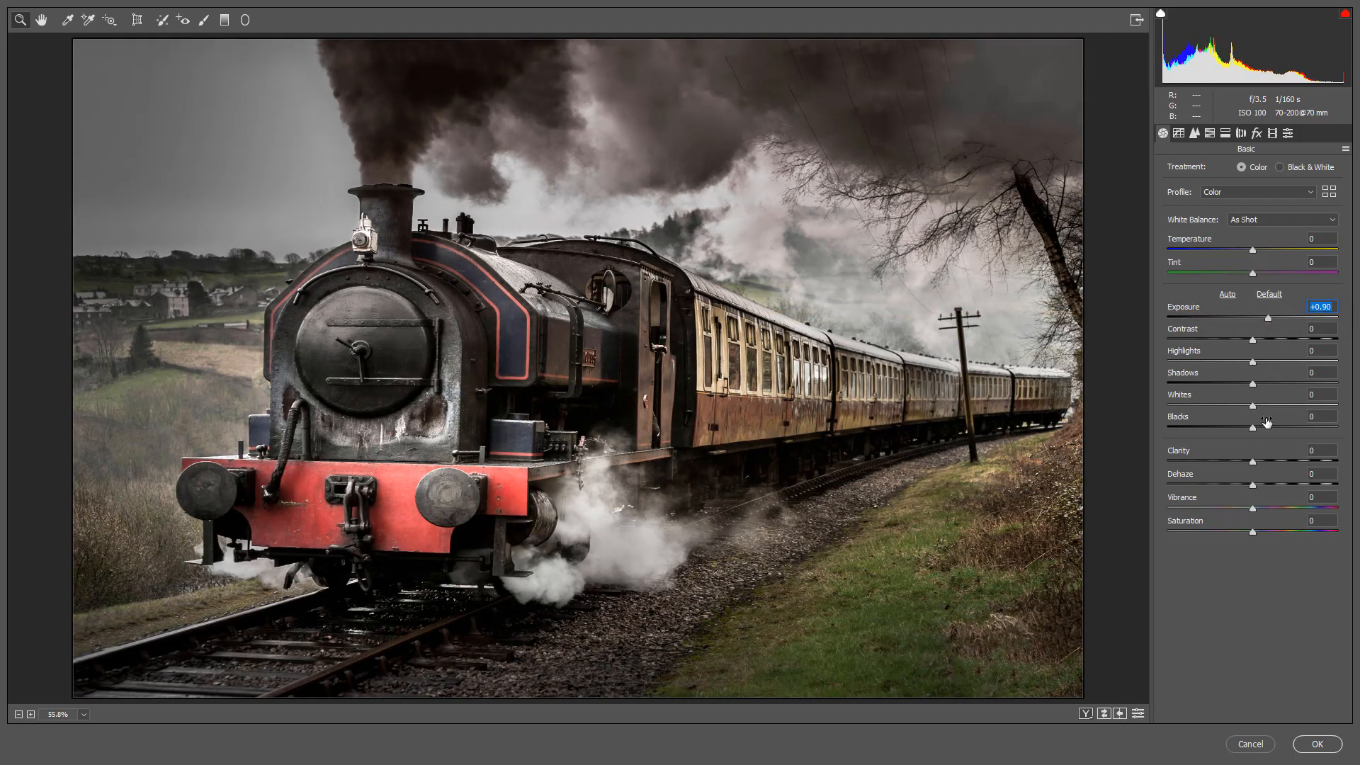
{"action": "left_click", "coordinate": [1315, 747]}
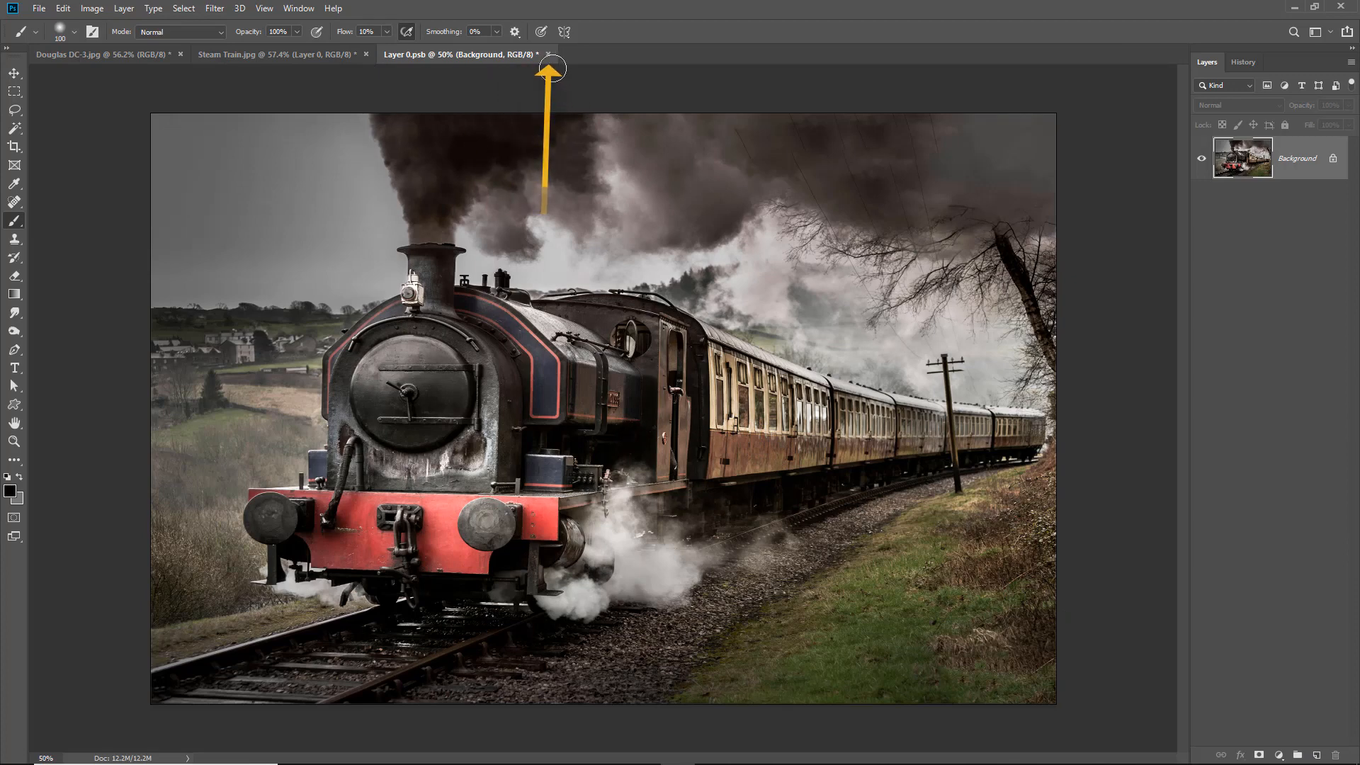
{"action": "left_click", "coordinate": [547, 55]}
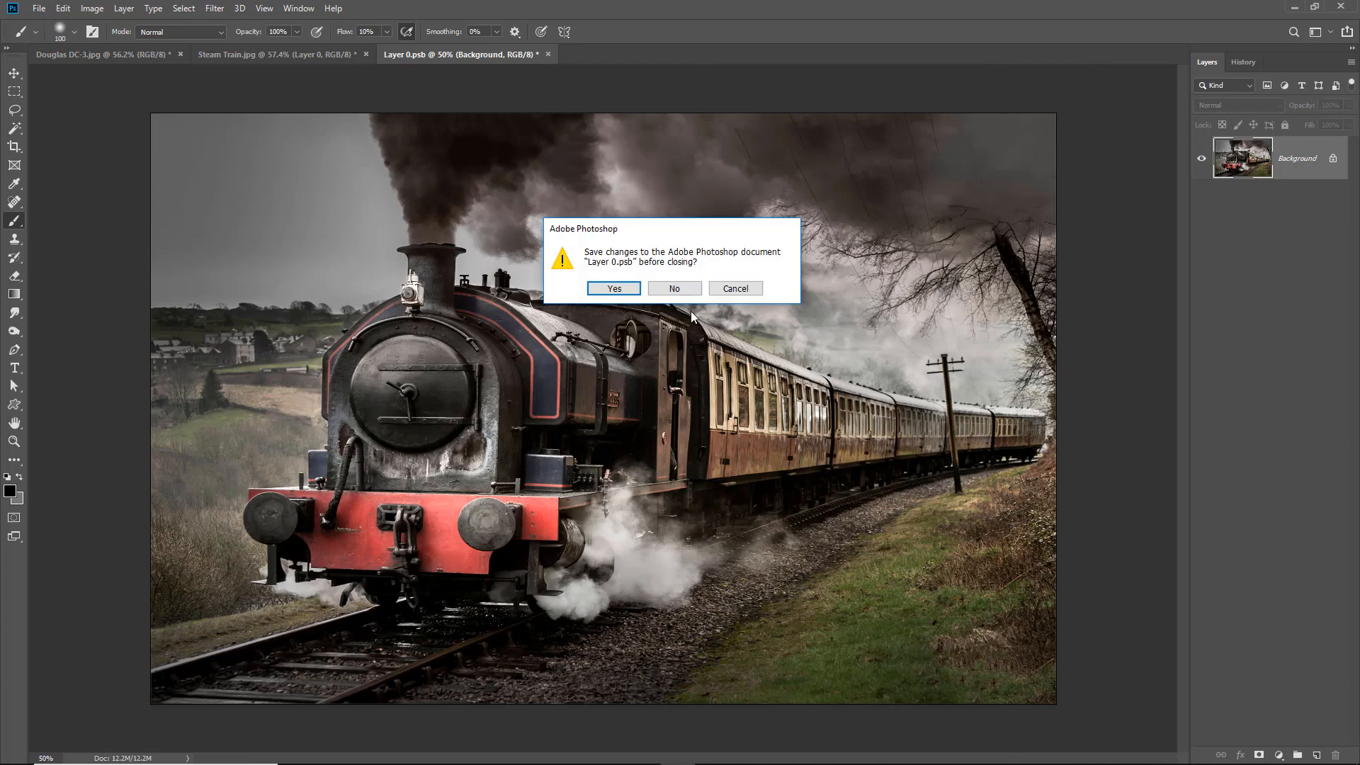
{"action": "left_click", "coordinate": [608, 289]}
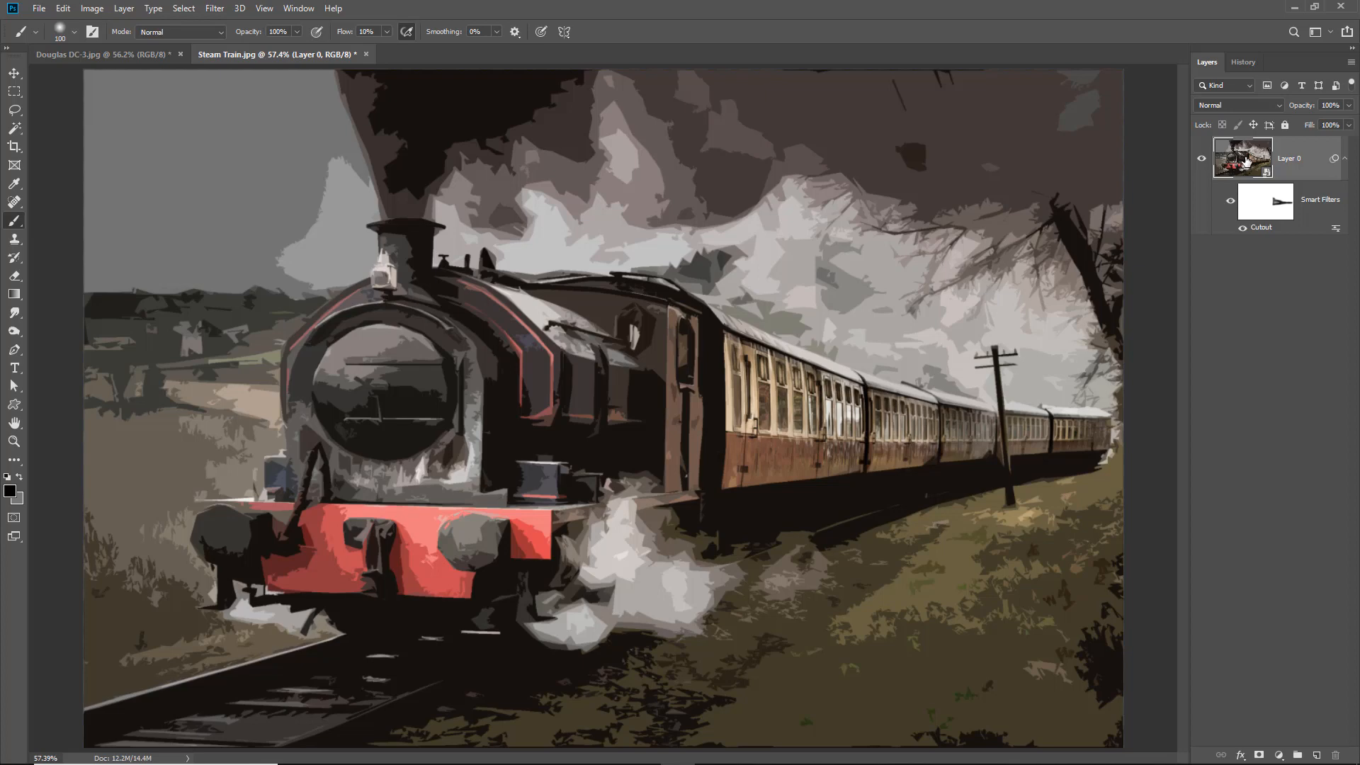
Edit the Cutout smart filter again and set its Edge Simplicity to 3
{"action": "double_click", "coordinate": [1262, 228]}
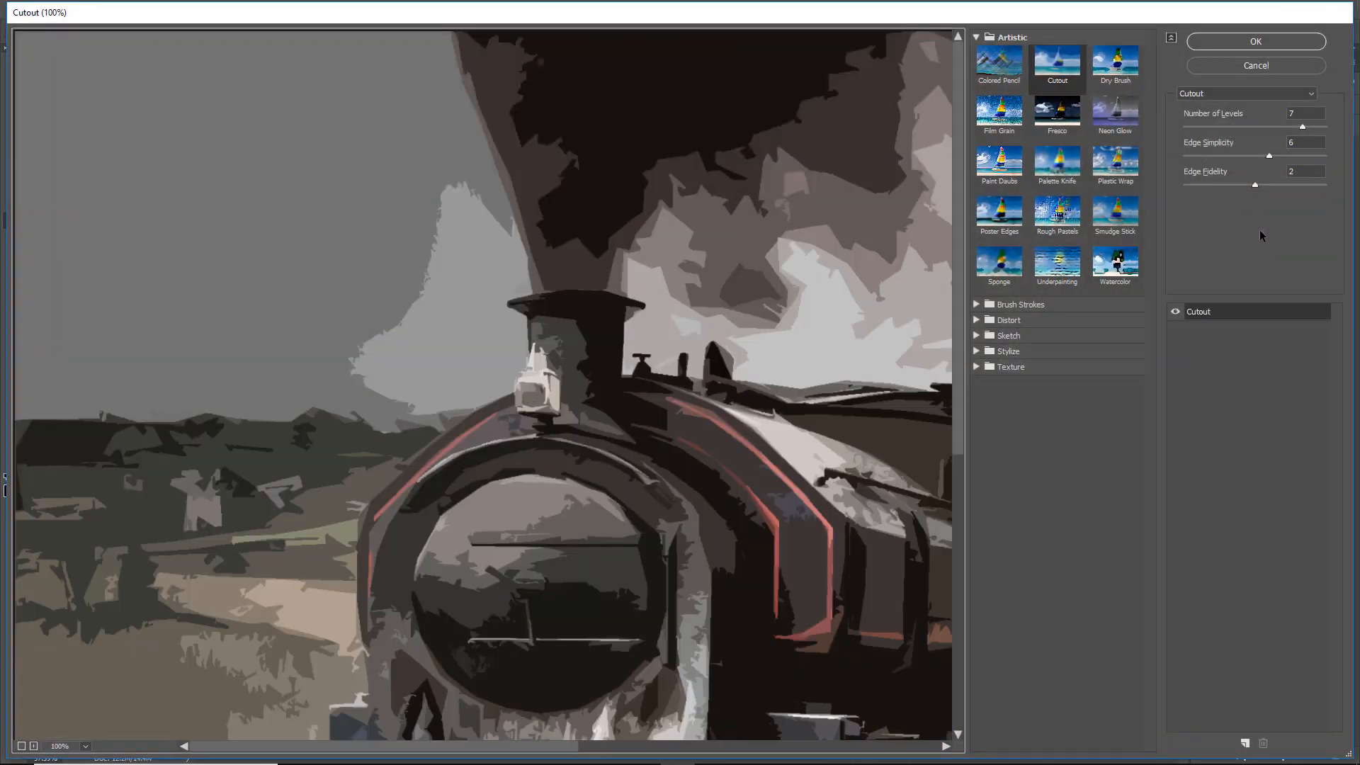
{"action": "left_click", "coordinate": [1230, 157]}
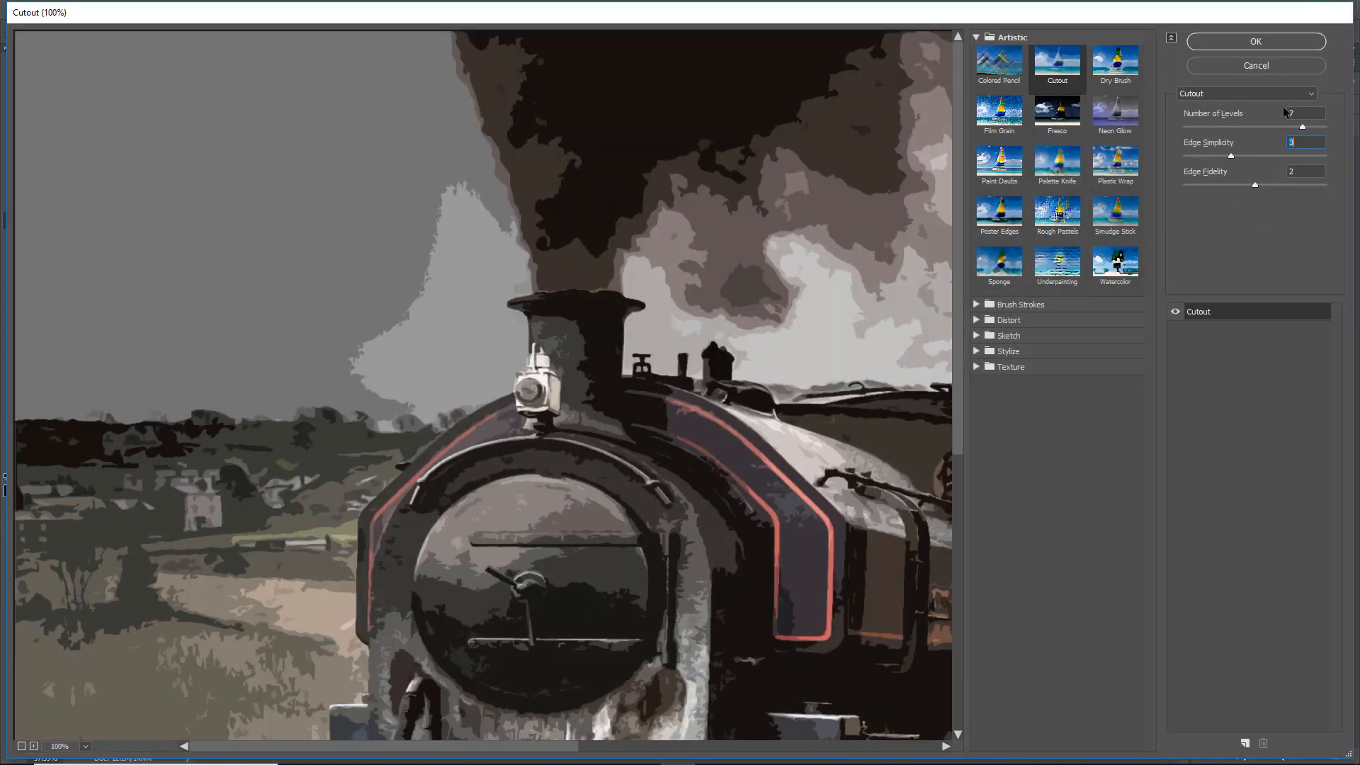
{"action": "left_click", "coordinate": [1258, 41]}
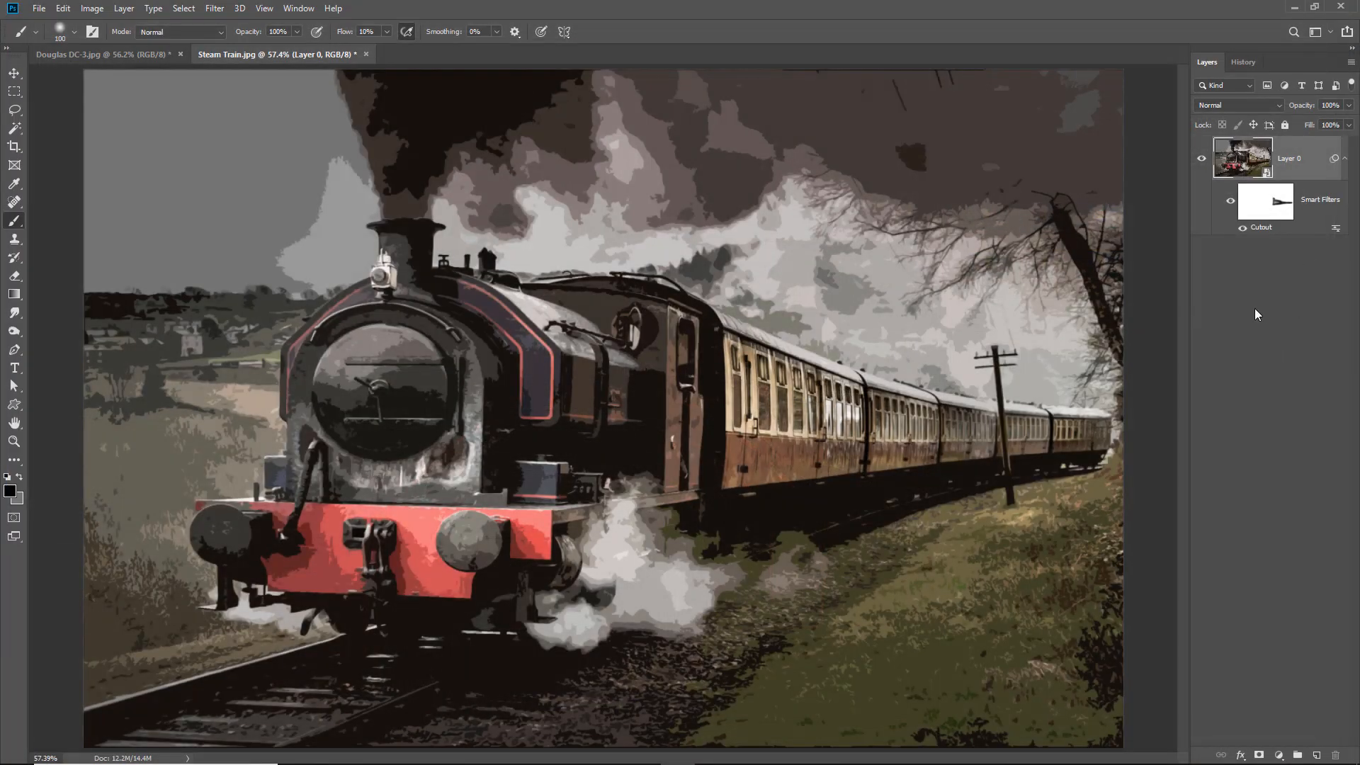
Check which blend modes the Cutout smart filter's blending options offer, leaving the settings as they are
{"action": "double_click", "coordinate": [1336, 234]}
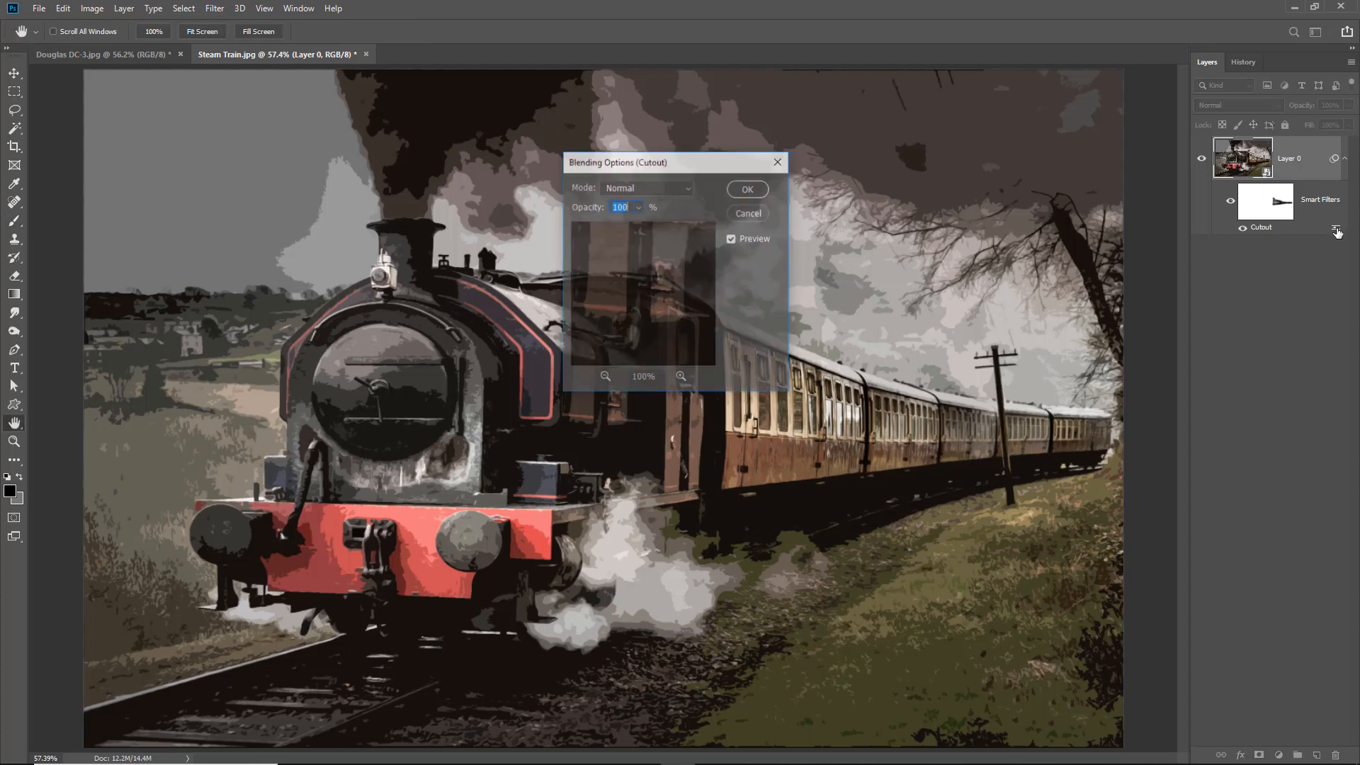
{"action": "left_click", "coordinate": [689, 192]}
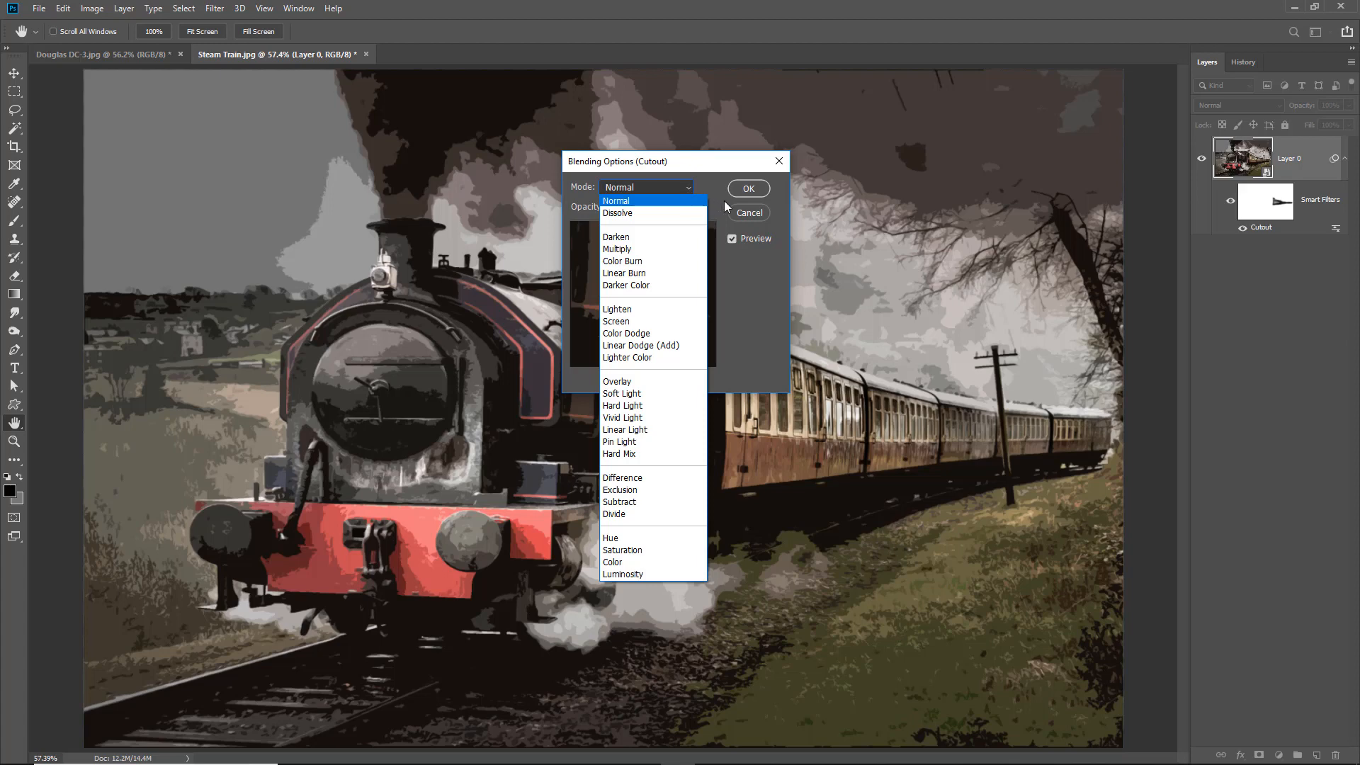
{"action": "left_click", "coordinate": [778, 166]}
{"action": "left_click", "coordinate": [778, 167]}
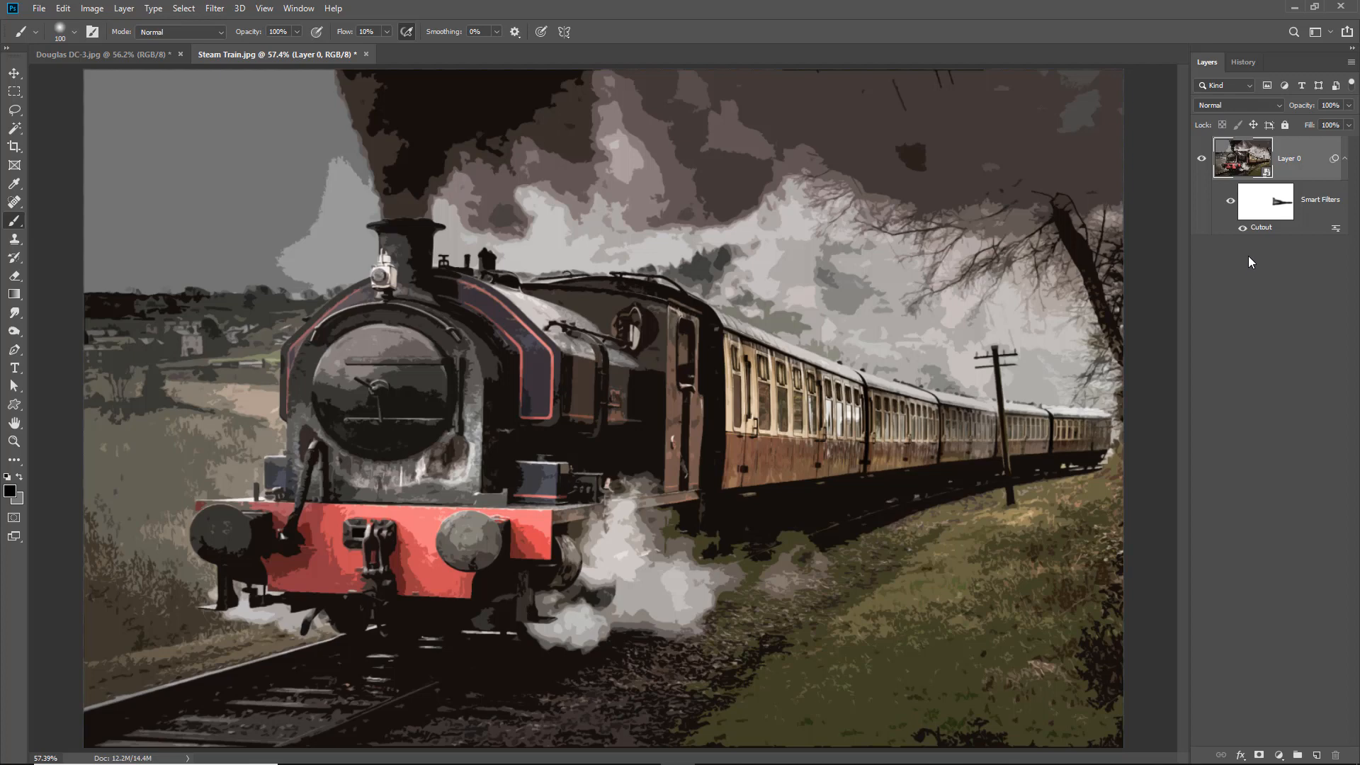
Replace the Cutout smart filter on the steam train with Plastic Wrap at Highlight Strength 15, Detail 9 and Smoothness 7
{"action": "left_click_drag", "start_coordinate": [1261, 230], "coordinate": [1336, 755]}
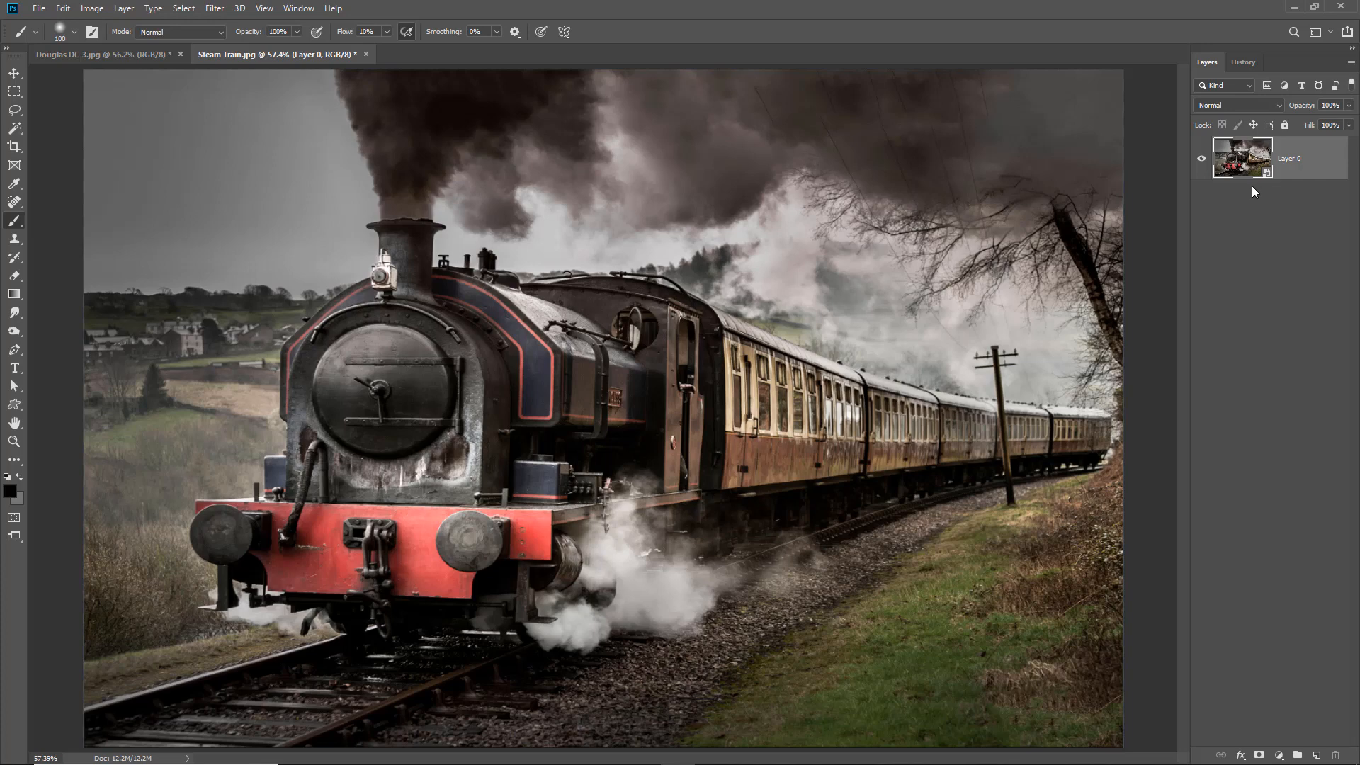
{"action": "left_click", "coordinate": [215, 8]}
{"action": "mouse_move", "coordinate": [228, 171]}
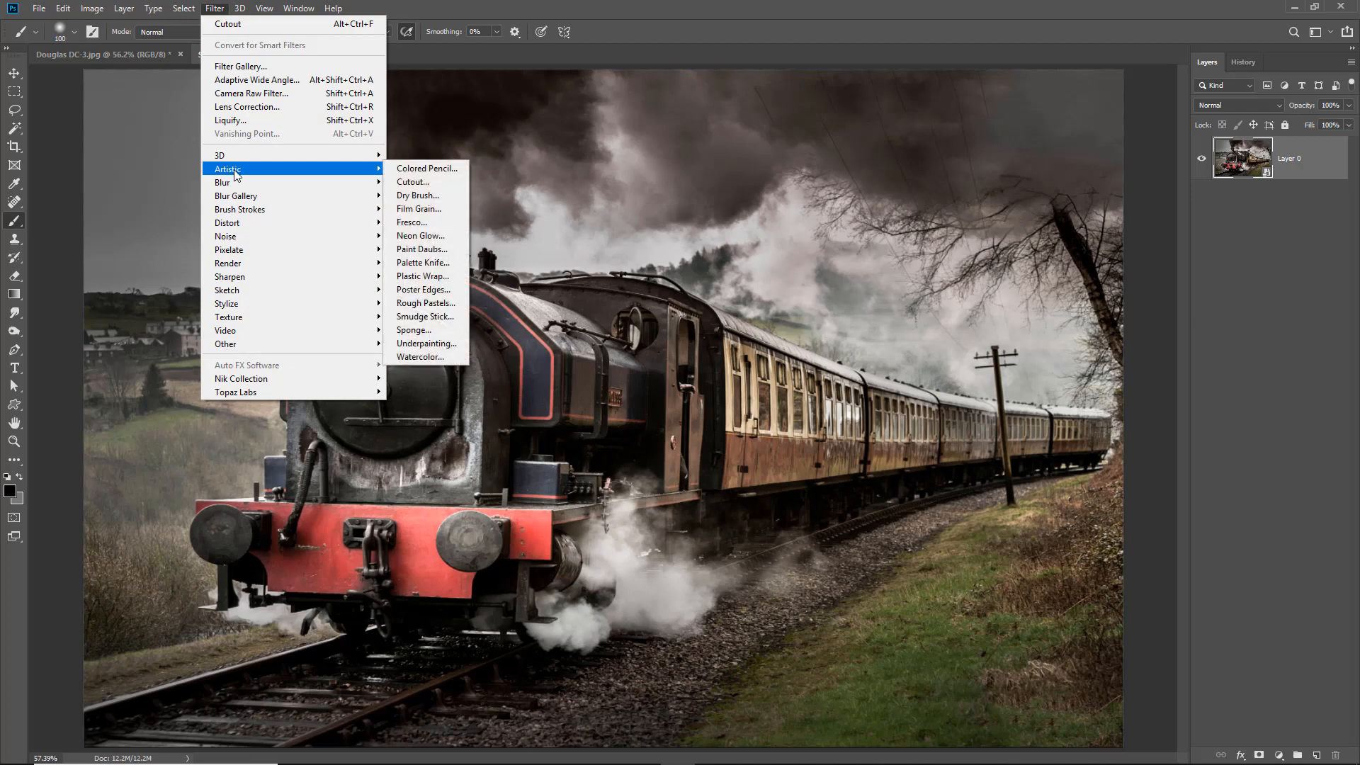
{"action": "left_click", "coordinate": [425, 278]}
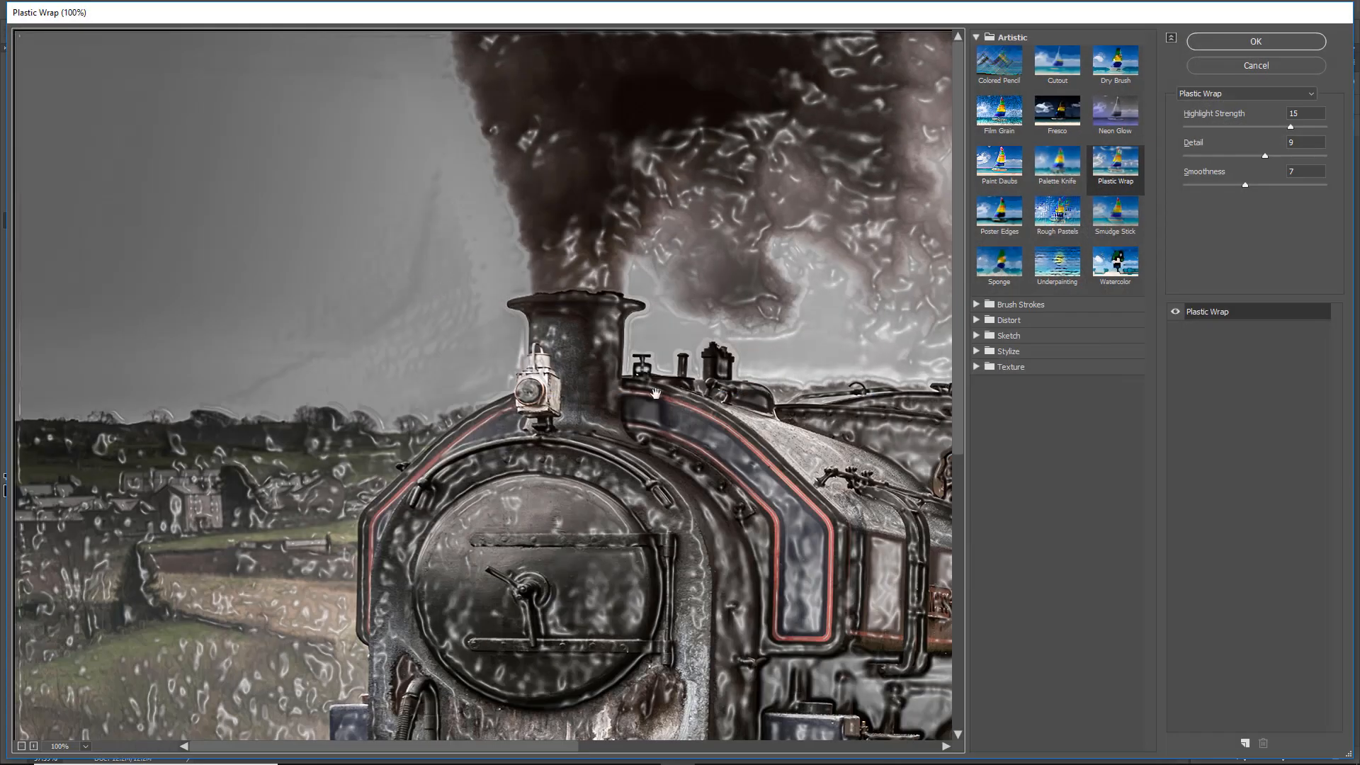
{"action": "left_click_drag", "start_coordinate": [692, 485], "coordinate": [228, 227]}
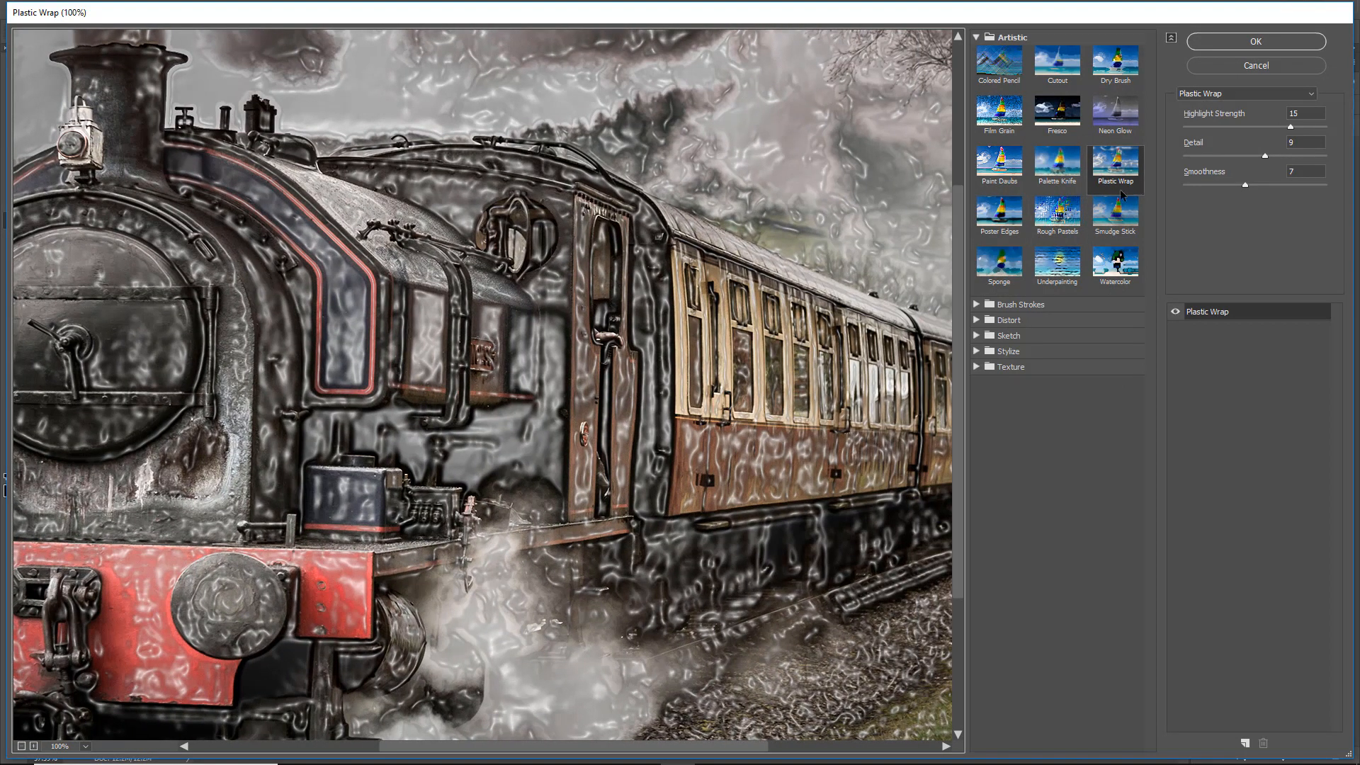
{"action": "left_click", "coordinate": [1255, 42]}
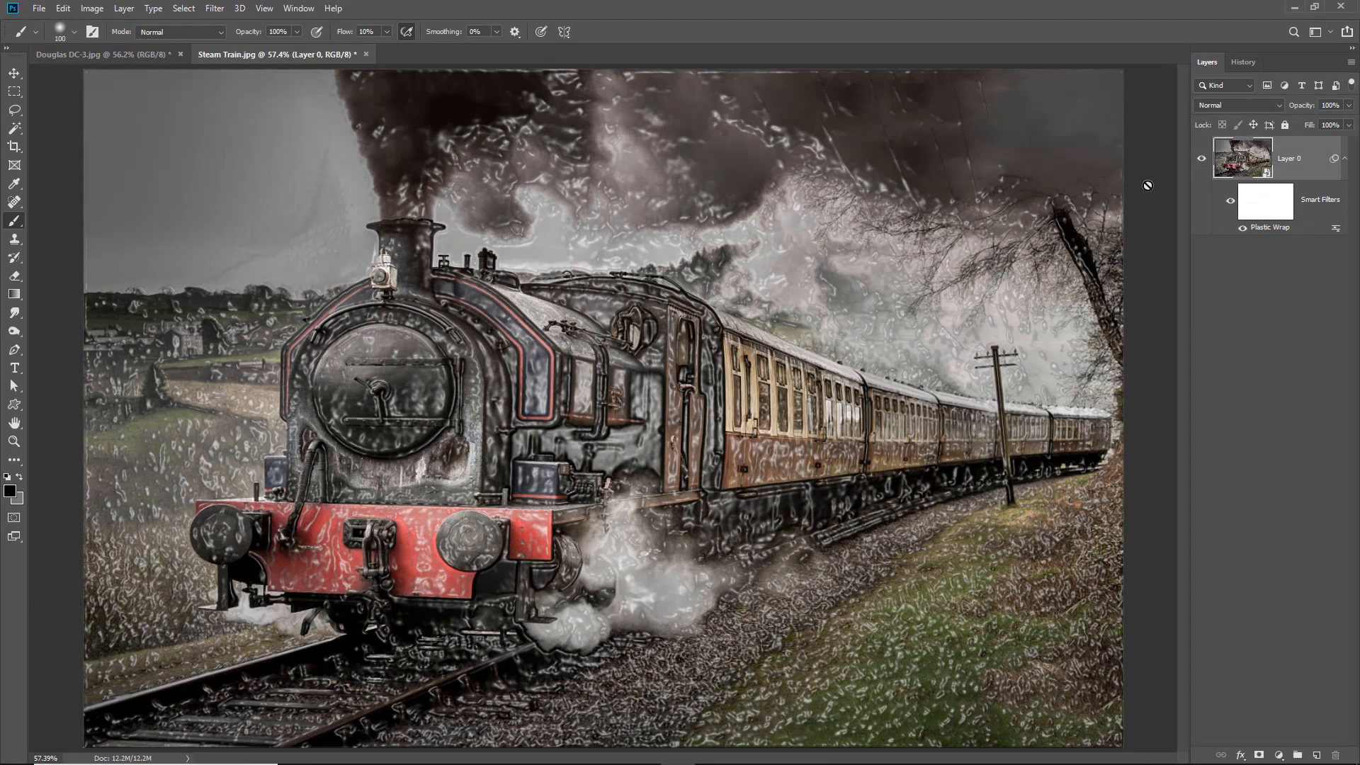
Add a Cutout smart filter above Plastic Wrap with 7 levels, Edge Simplicity 3 and Edge Fidelity 2
{"action": "left_click", "coordinate": [215, 10]}
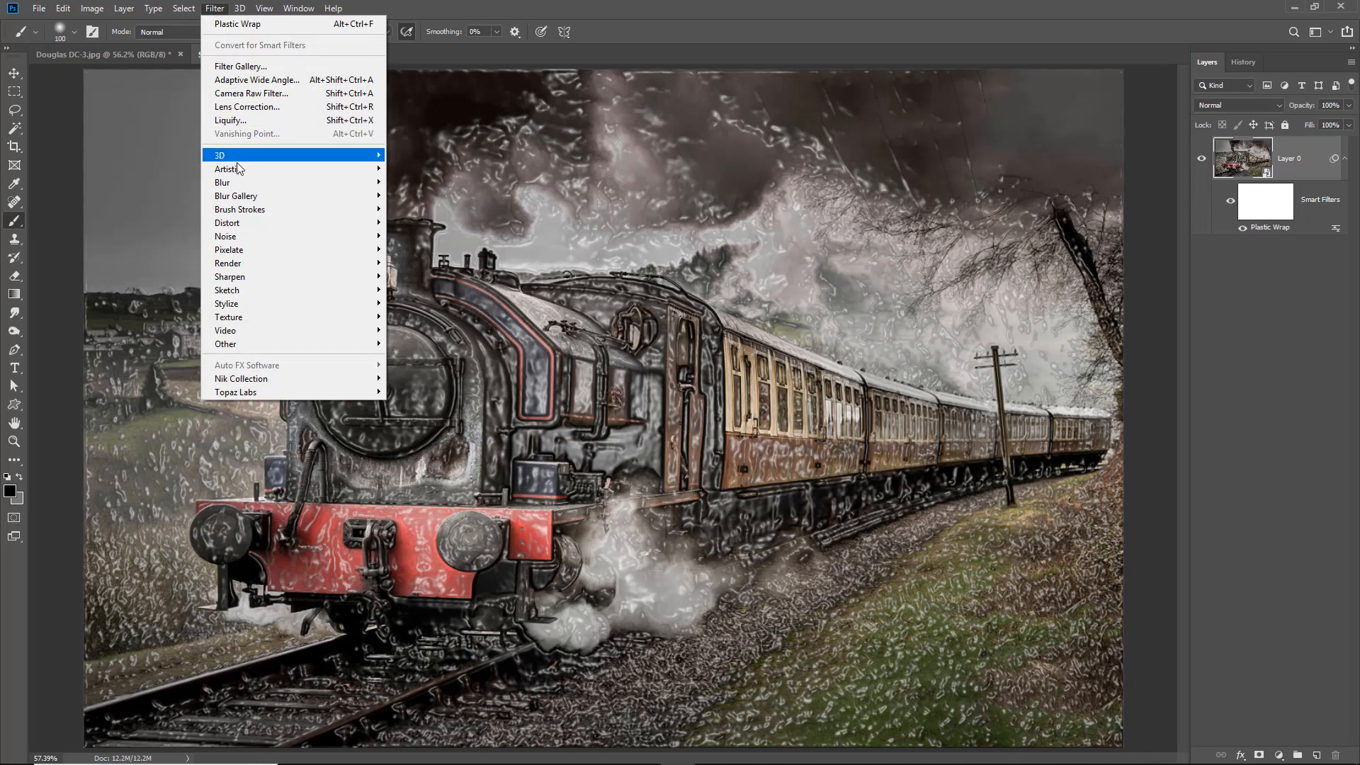
{"action": "mouse_move", "coordinate": [238, 170]}
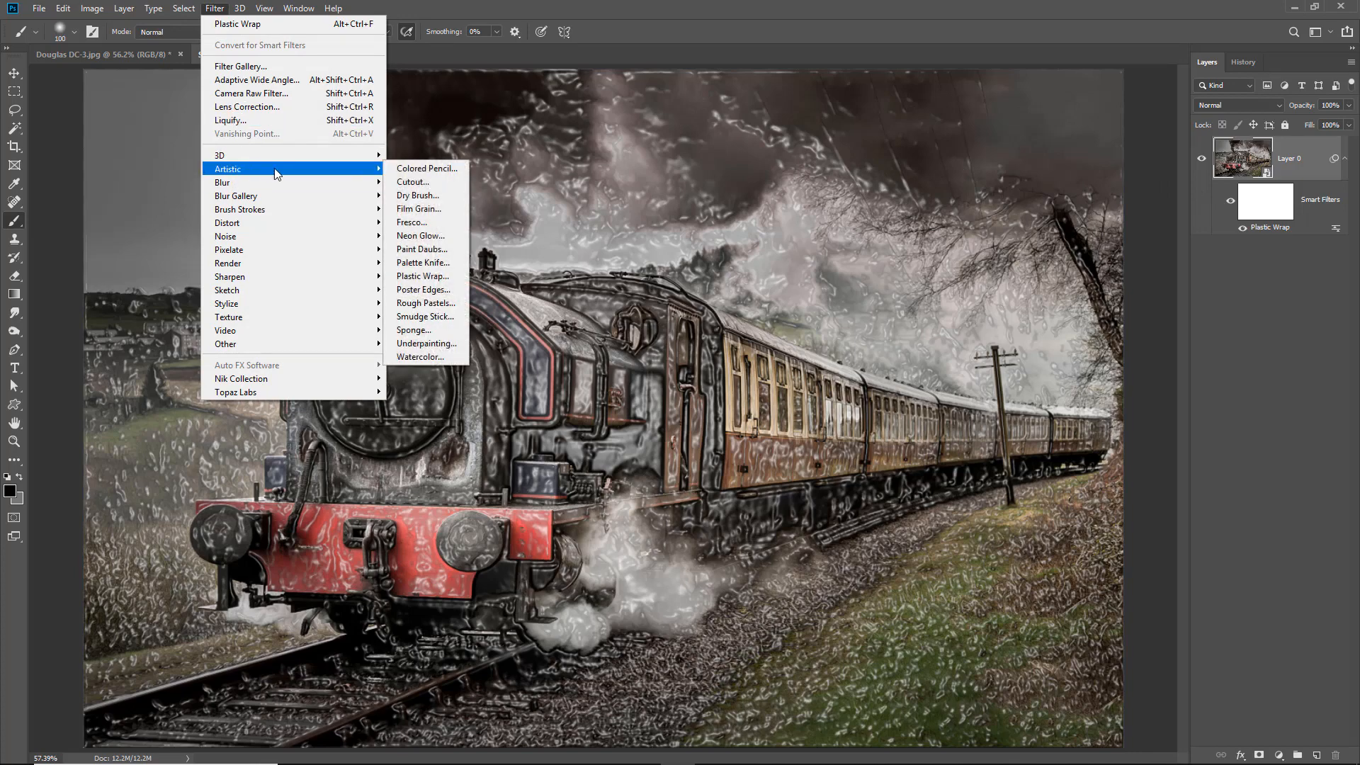
{"action": "left_click", "coordinate": [424, 186]}
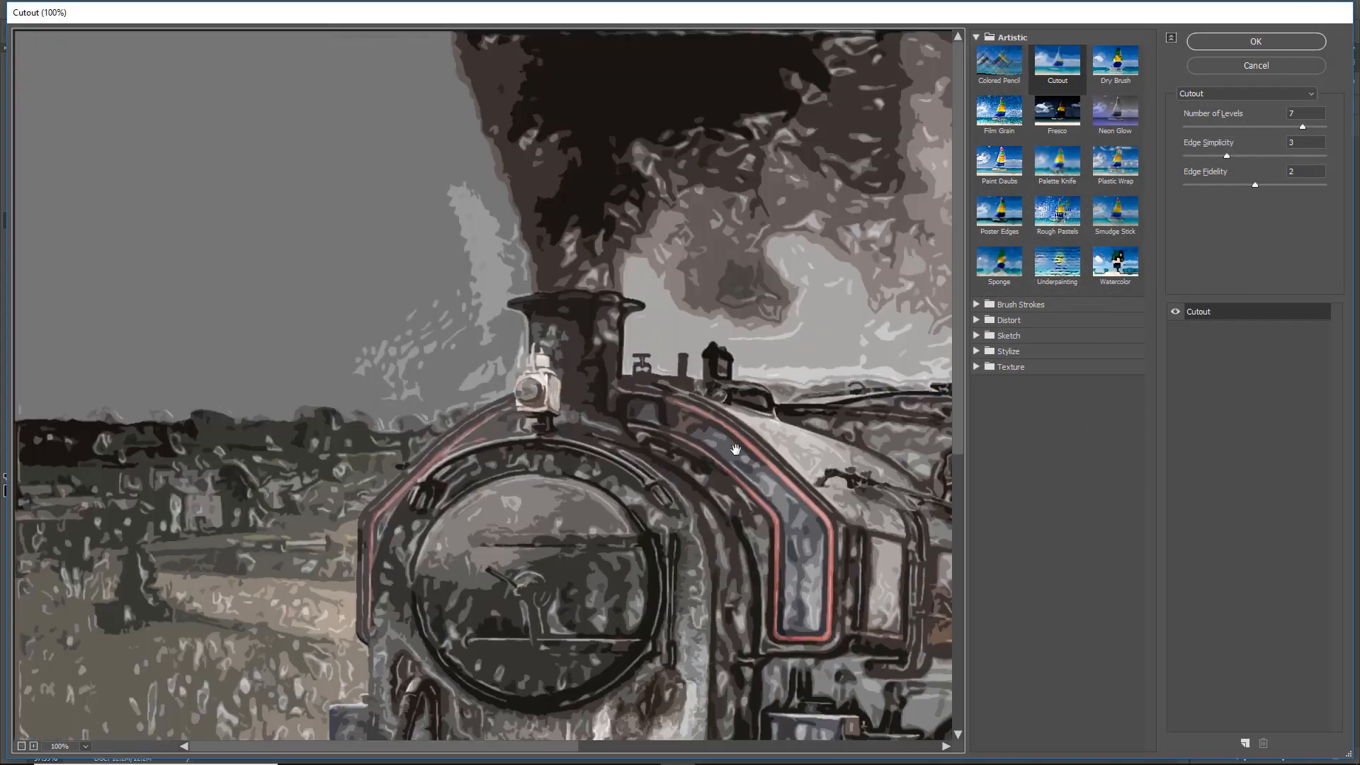
{"action": "left_click_drag", "start_coordinate": [735, 449], "coordinate": [458, 227]}
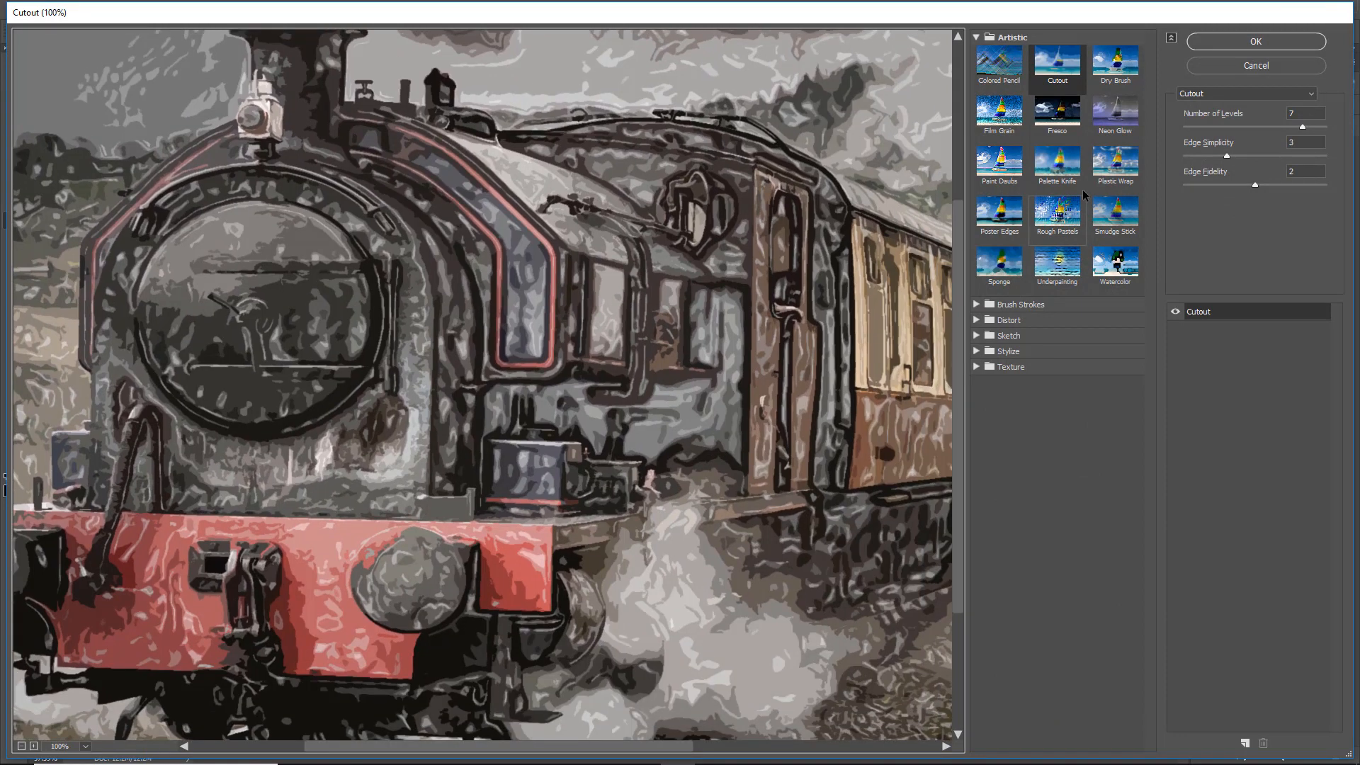
{"action": "left_click", "coordinate": [1257, 41]}
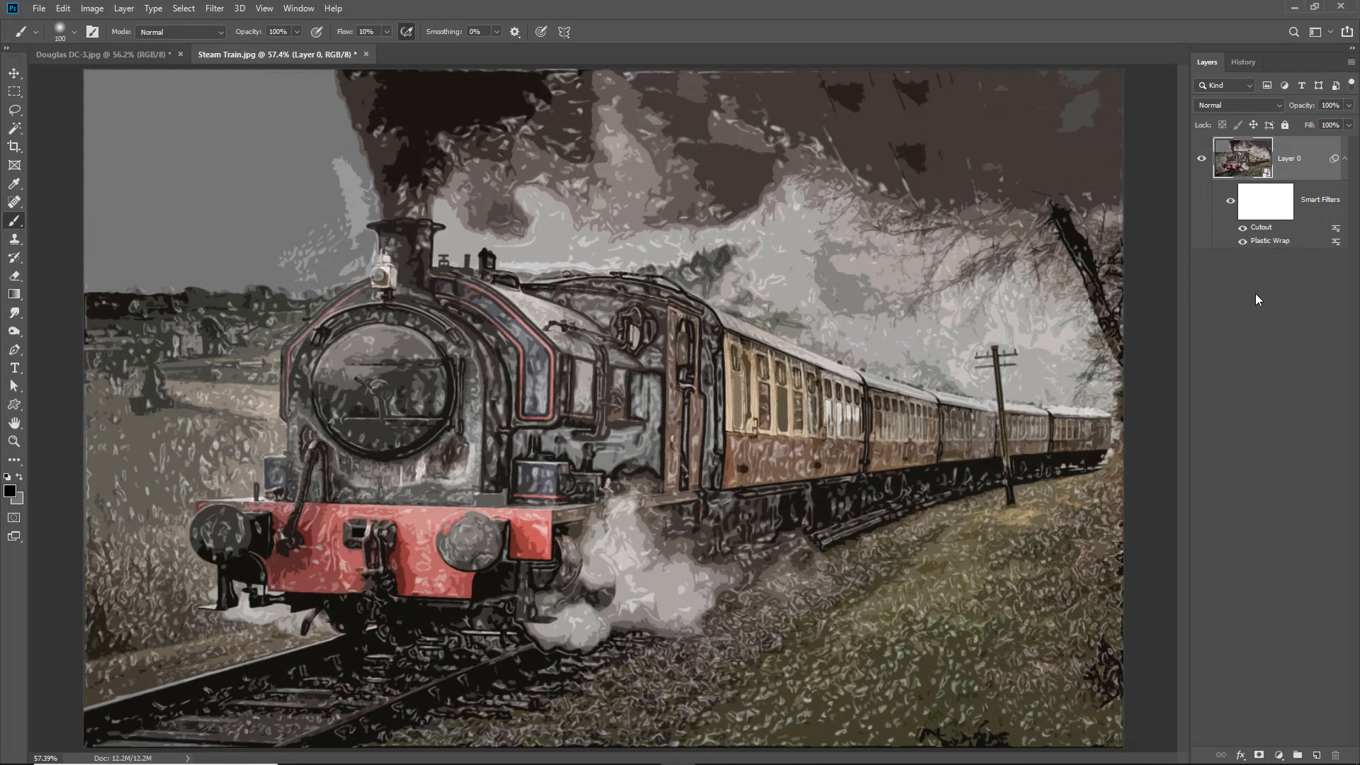
Review the Plastic Wrap filter's settings and the smart object's source image, leaving both as they are
{"action": "double_click", "coordinate": [1264, 242]}
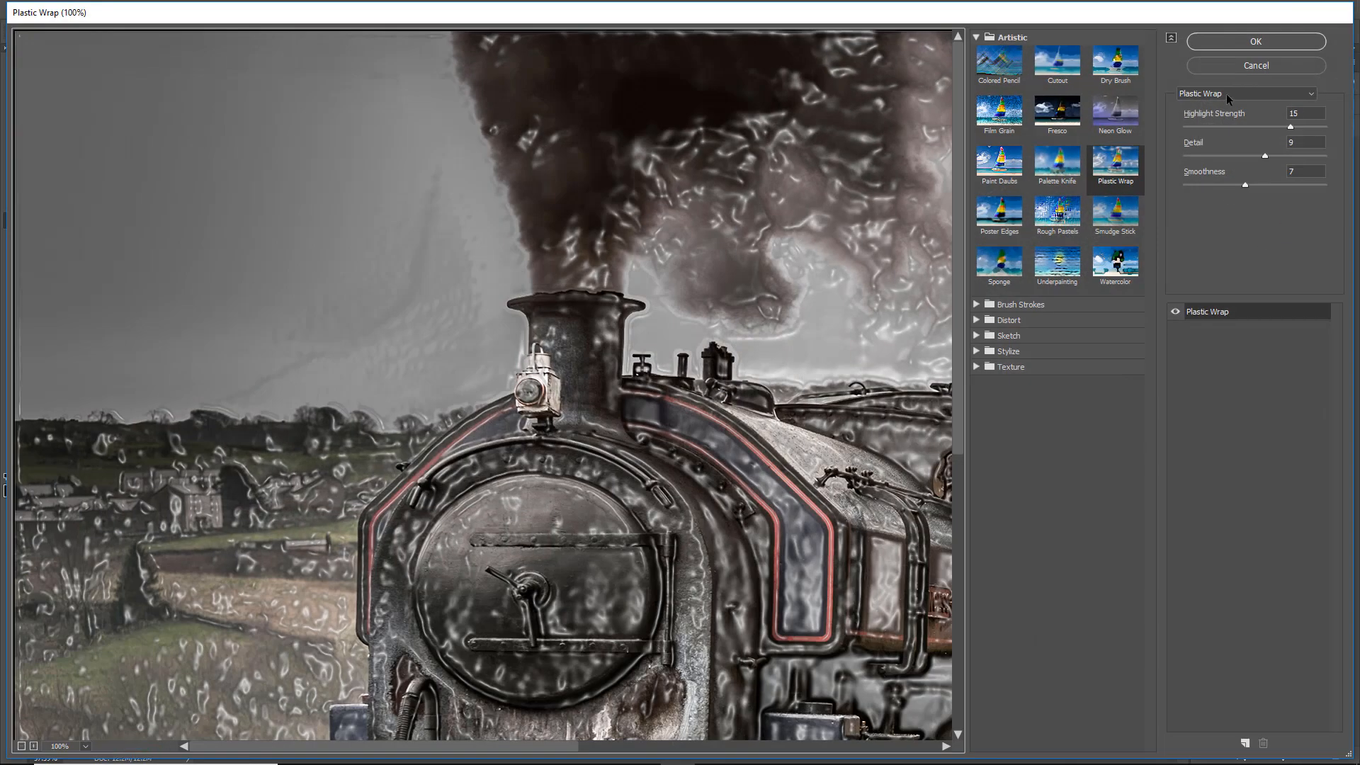
{"action": "left_click", "coordinate": [1240, 41]}
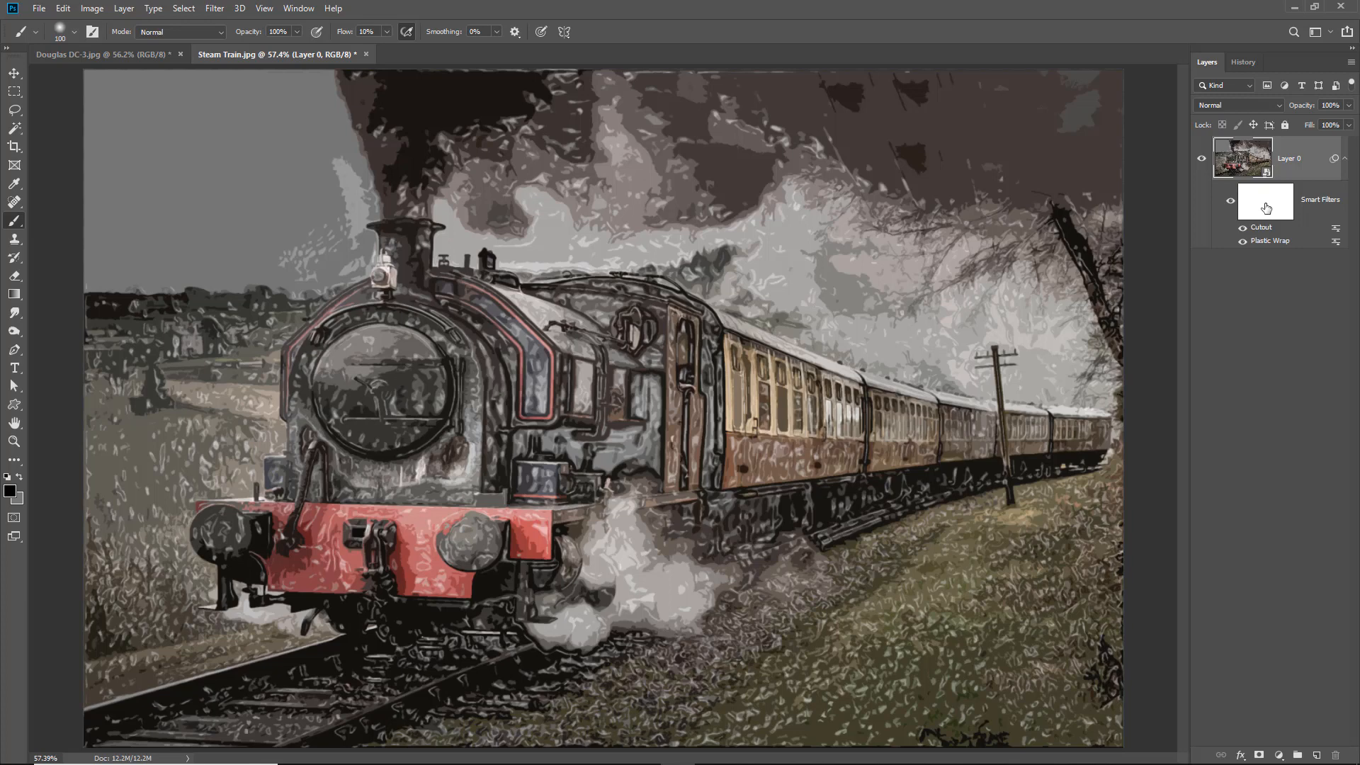
{"action": "double_click", "coordinate": [1245, 160]}
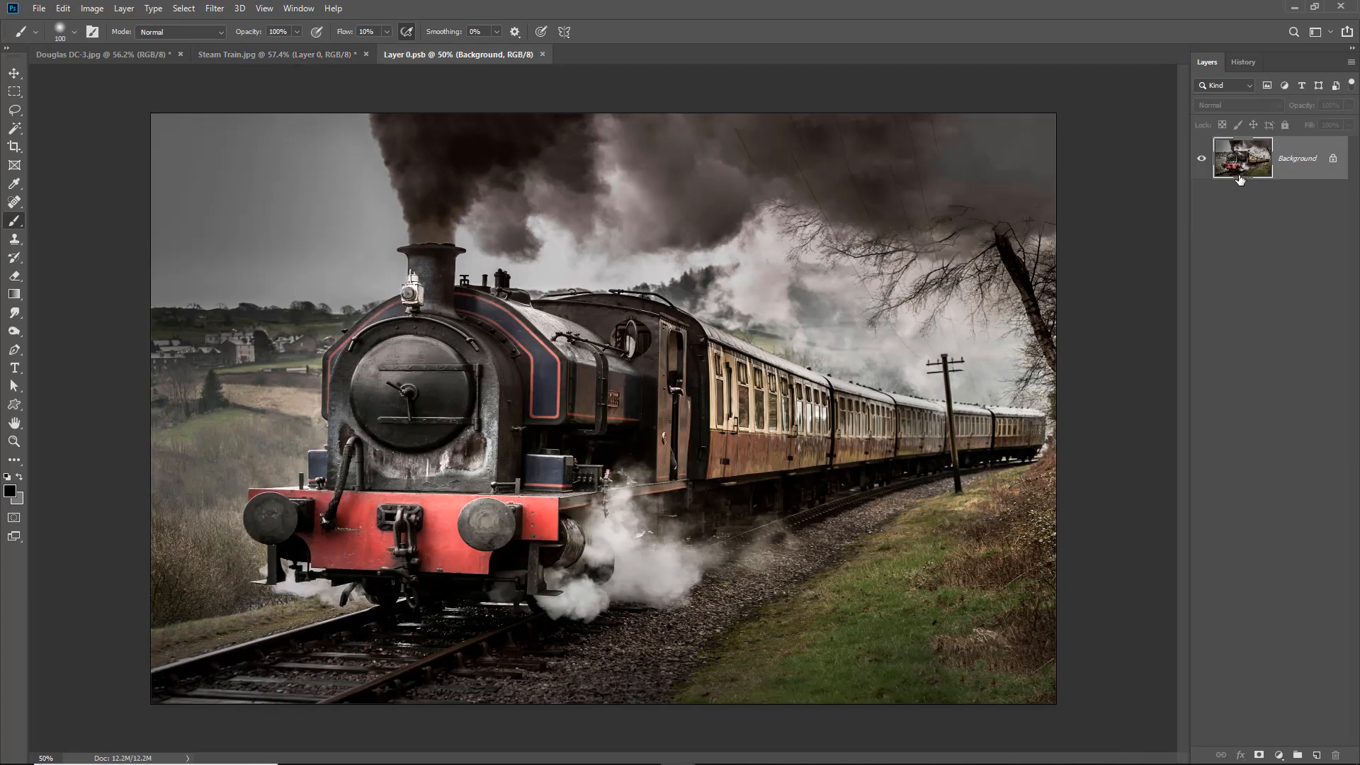
{"action": "left_click", "coordinate": [543, 54]}
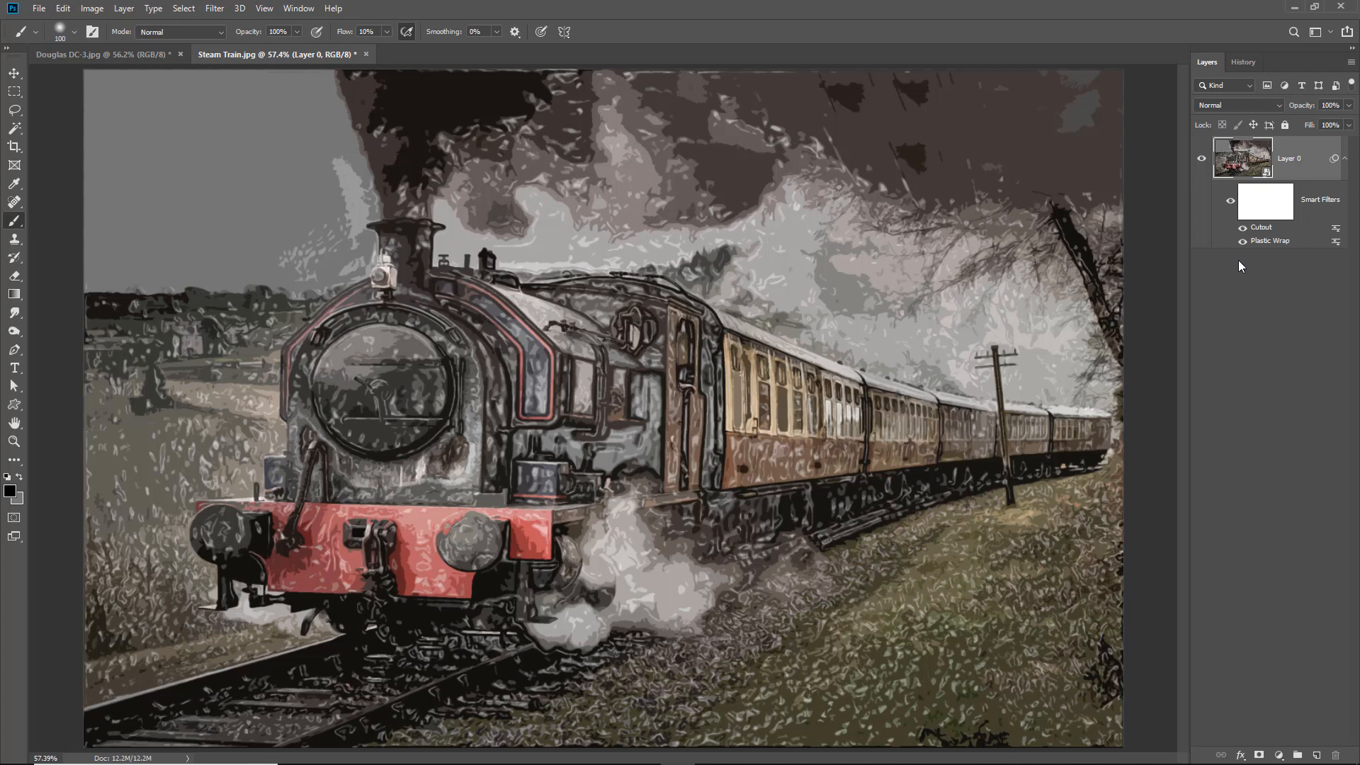
Toggle the visibility of the Cutout and Plastic Wrap smart filters individually to compare their effects on the train
{"action": "left_click", "coordinate": [1242, 230]}
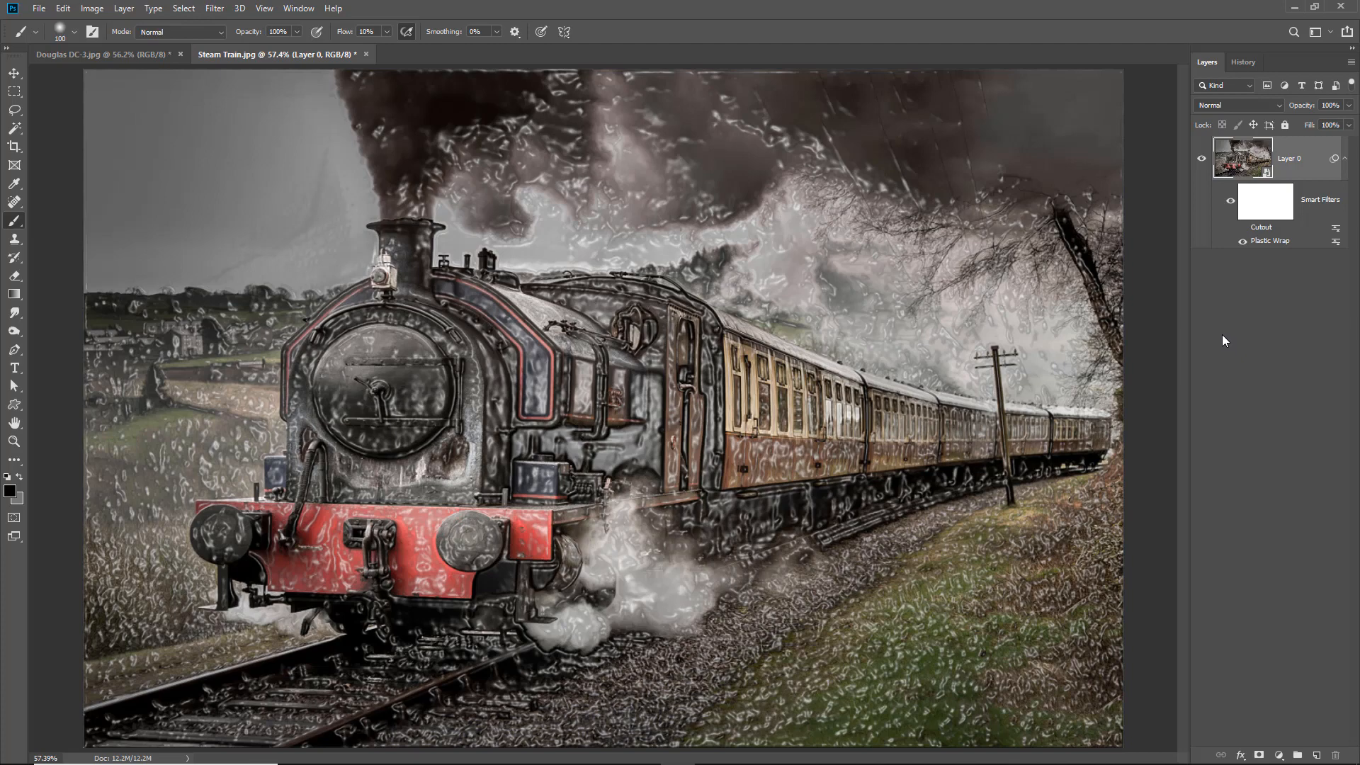
{"action": "left_click", "coordinate": [1243, 228]}
{"action": "left_click", "coordinate": [1243, 242]}
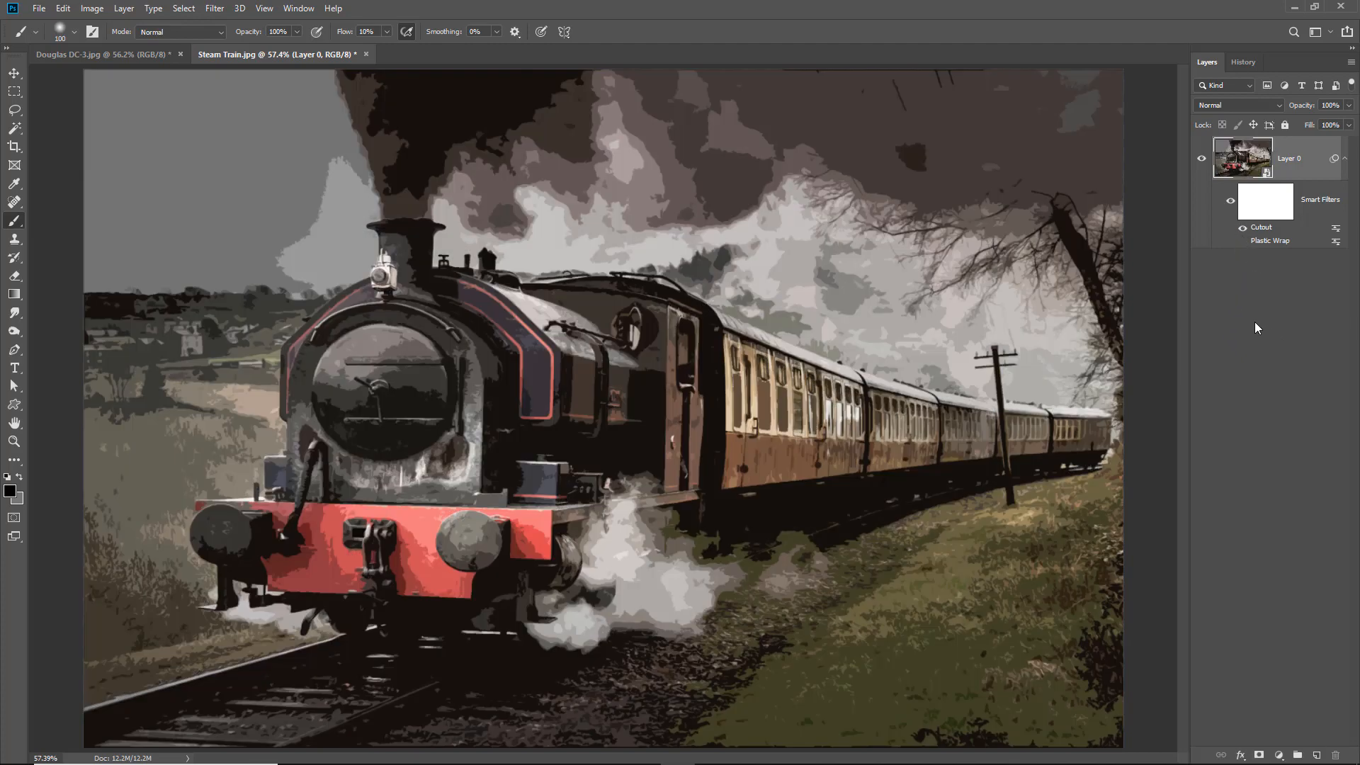
{"action": "left_click", "coordinate": [1242, 241]}
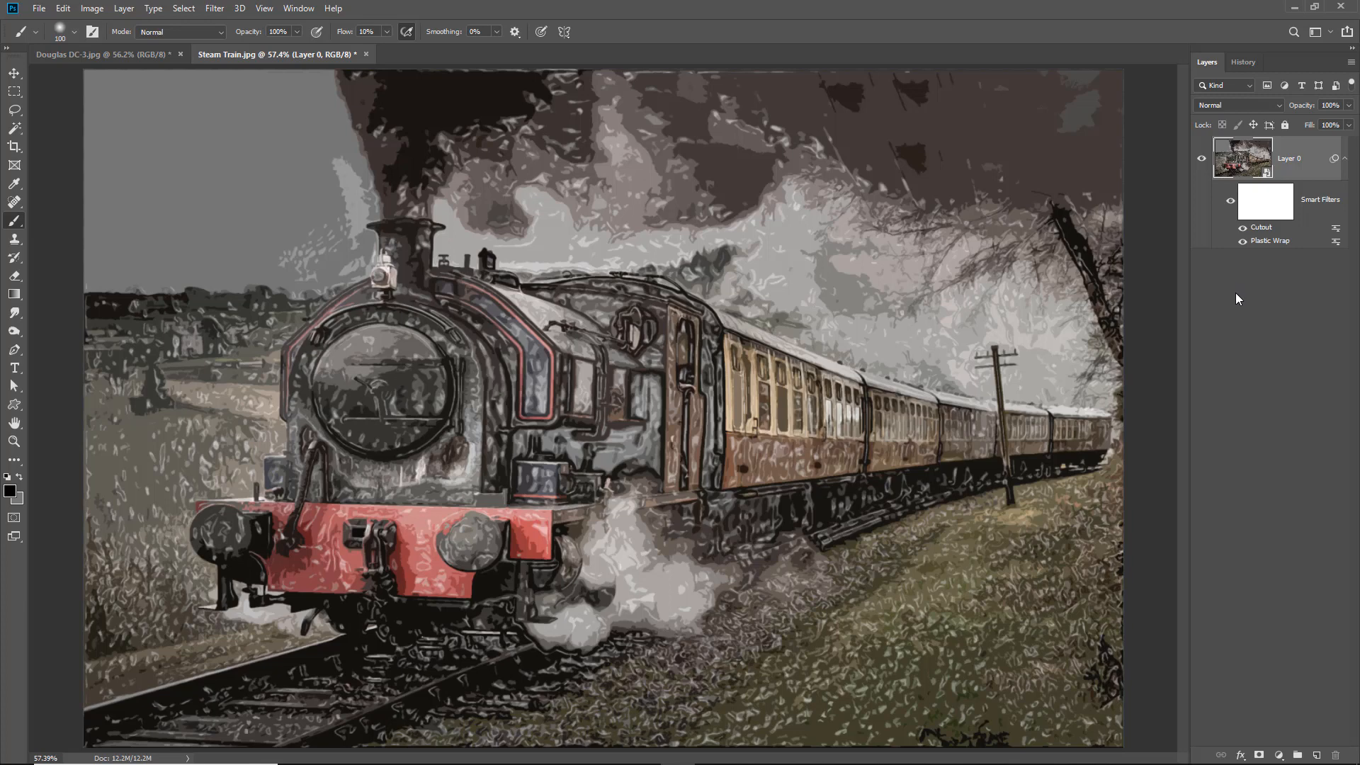
{"action": "left_click", "coordinate": [1242, 243]}
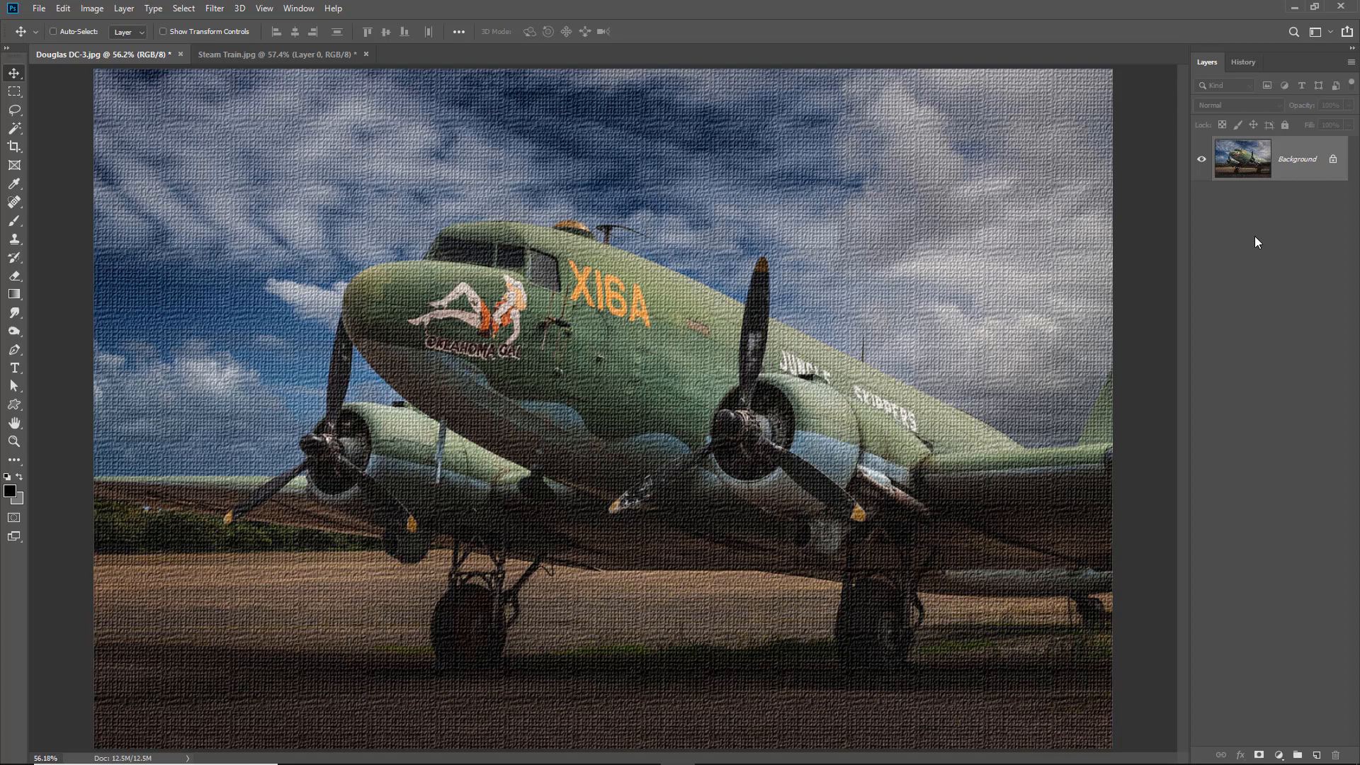
Undo the texture on the Douglas DC-3 photo and add a new Overlay layer filled with 50% gray
{"action": "key", "text": "ctrl+z"}
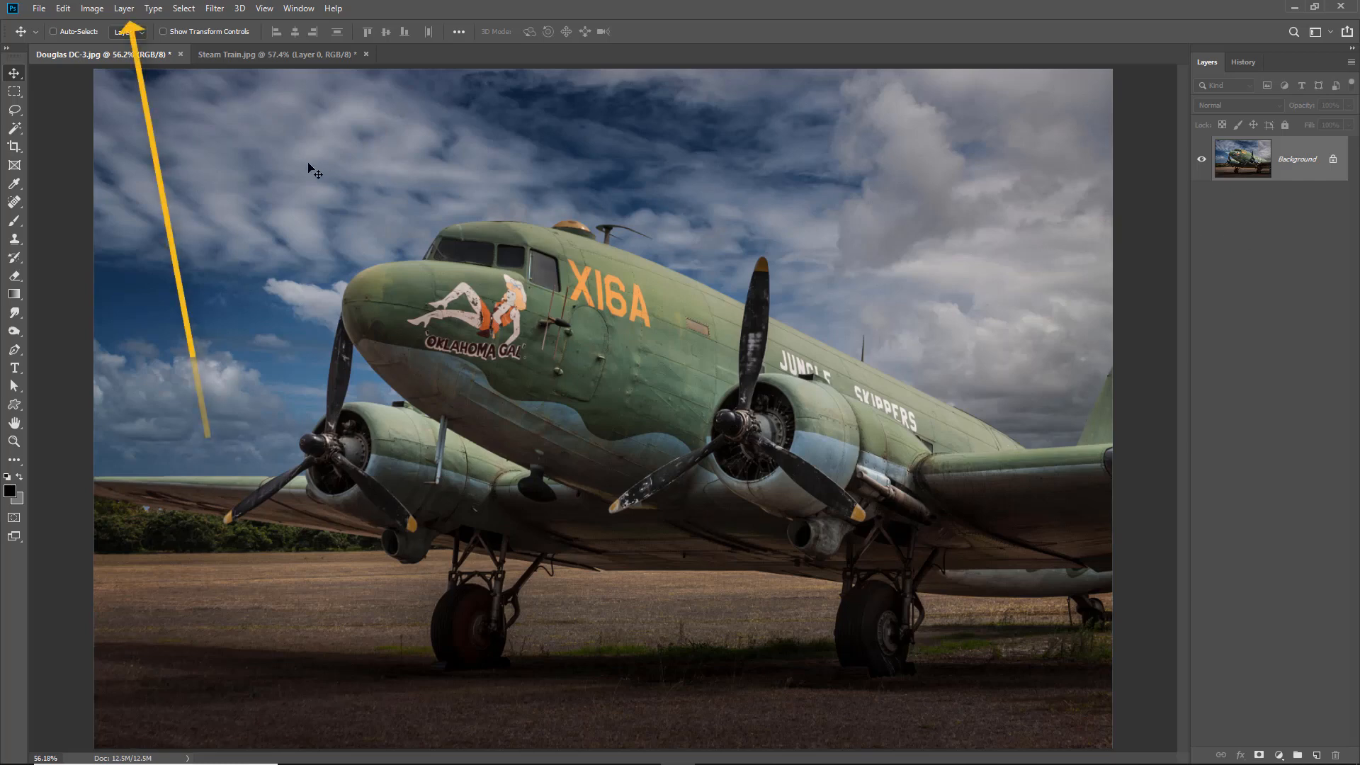
{"action": "left_click", "coordinate": [124, 13]}
{"action": "mouse_move", "coordinate": [131, 28]}
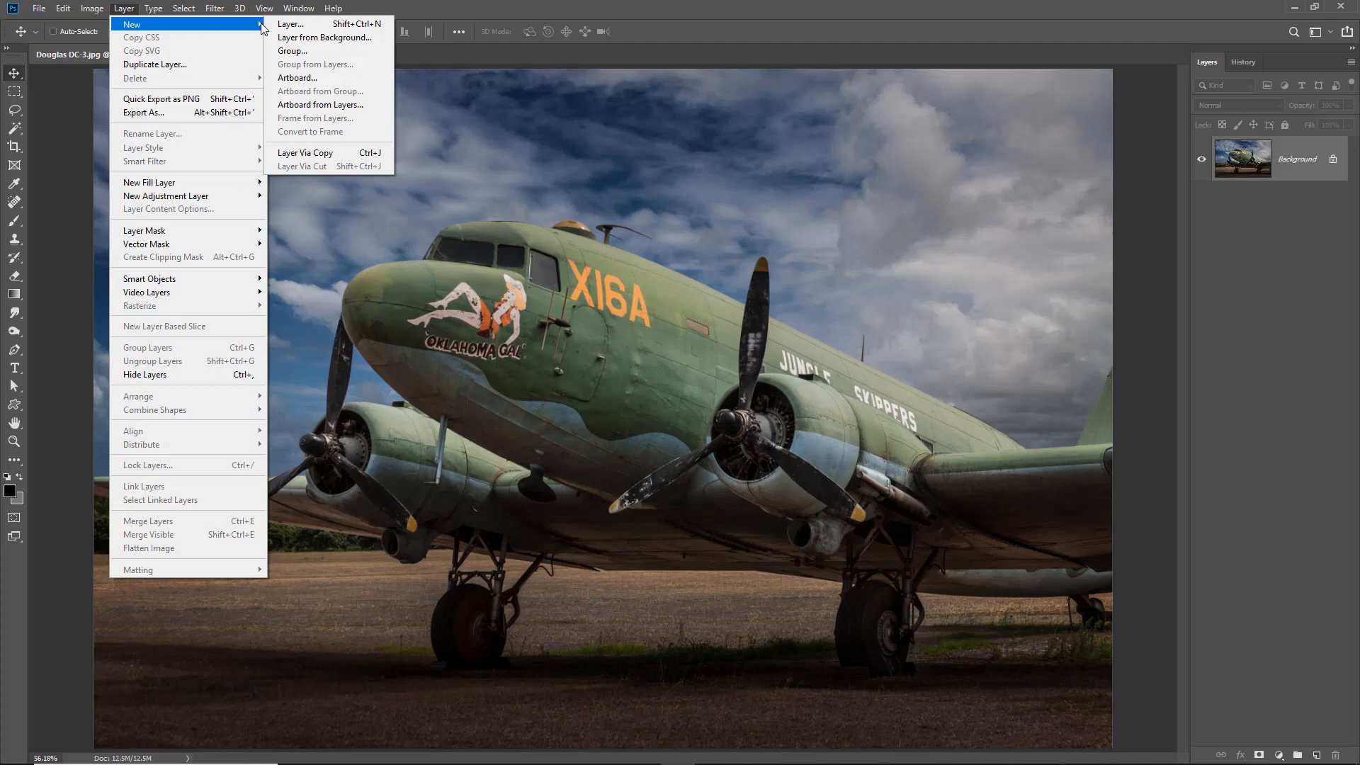
{"action": "left_click", "coordinate": [290, 26]}
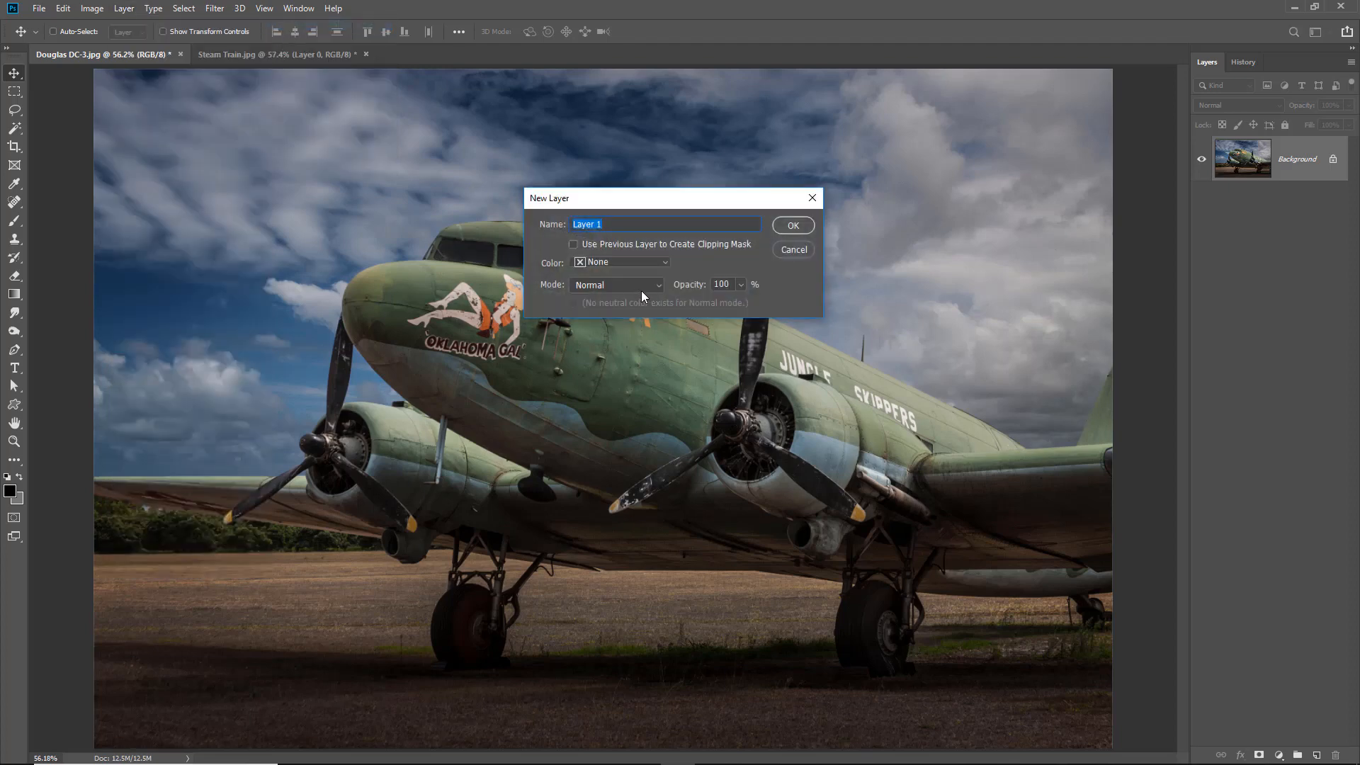
{"action": "left_click", "coordinate": [659, 285]}
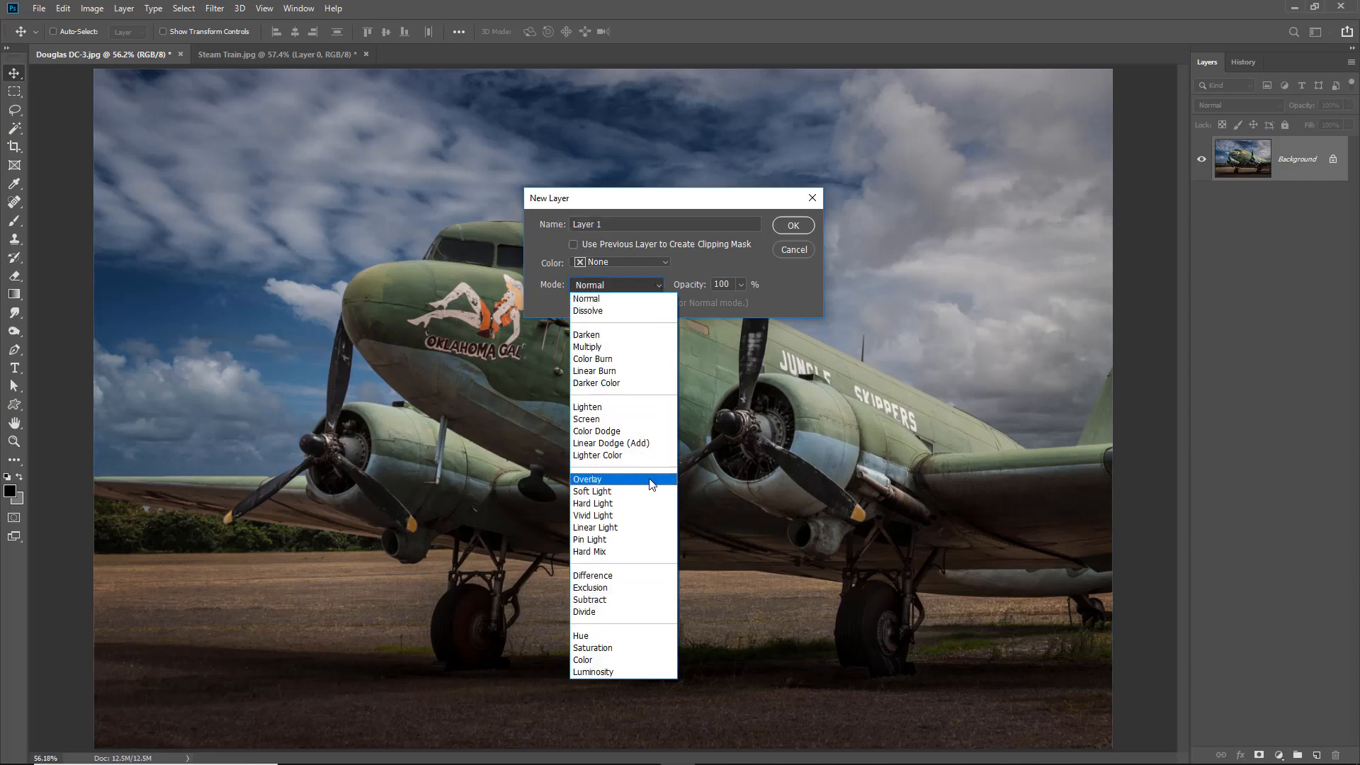
{"action": "left_click", "coordinate": [651, 481]}
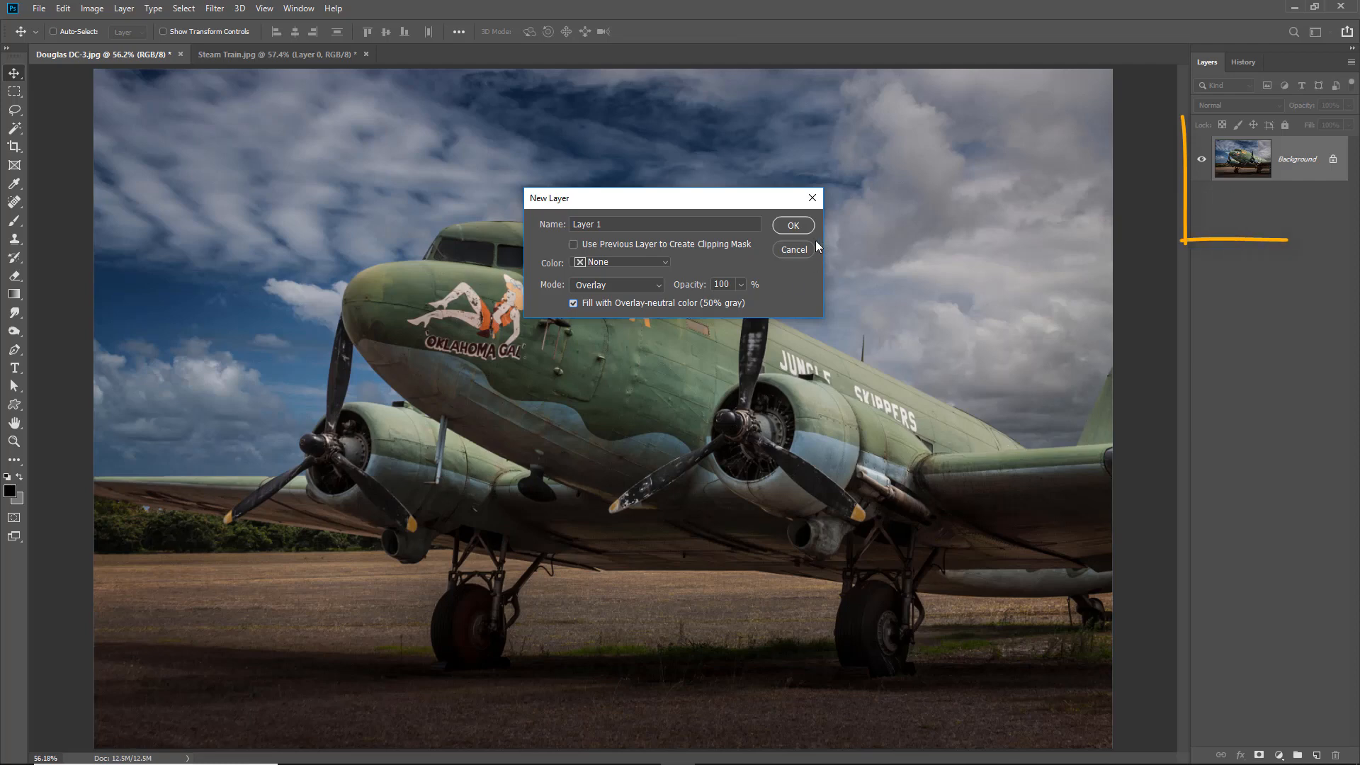
{"action": "left_click", "coordinate": [793, 226]}
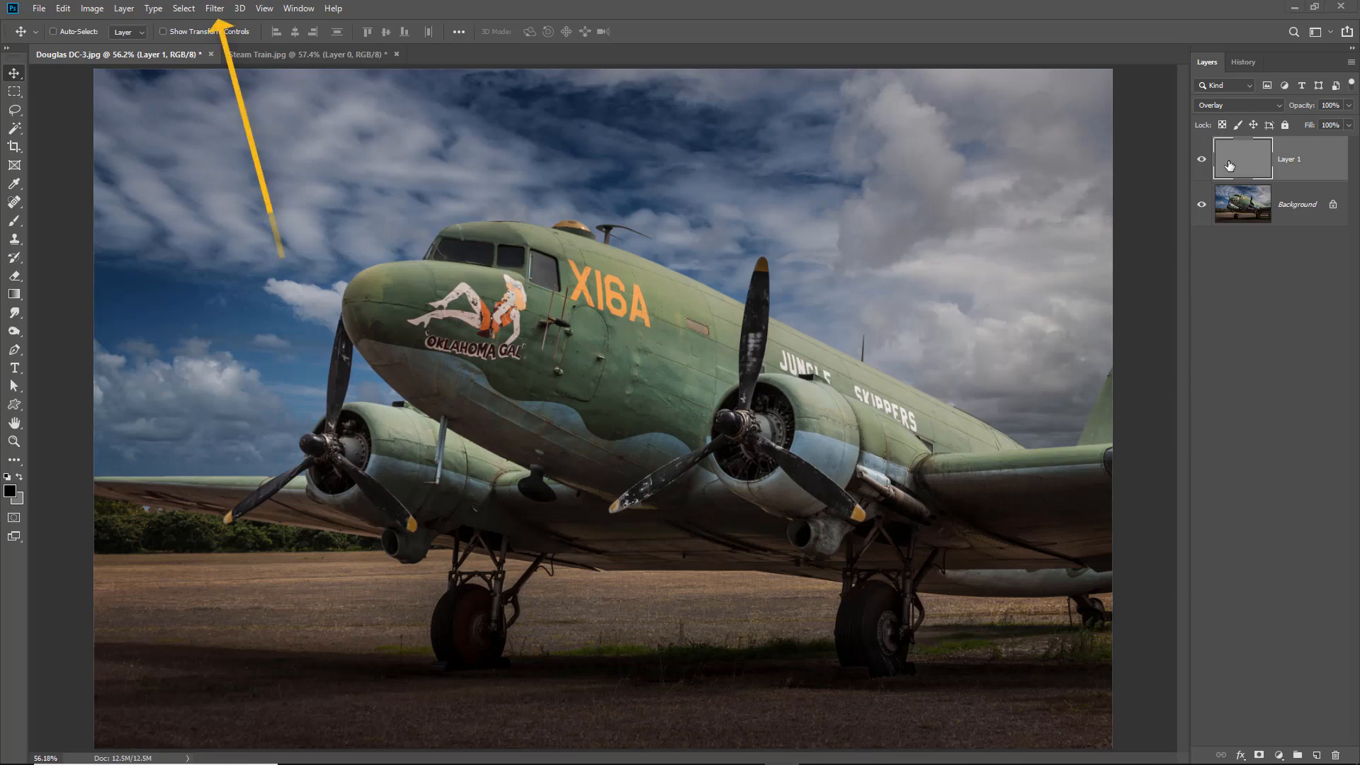
Convert the gray layer for smart filters and apply Texturizer with Burlap texture, 198% scaling, relief 2 and top-left light
{"action": "left_click", "coordinate": [215, 8]}
{"action": "left_click", "coordinate": [225, 47]}
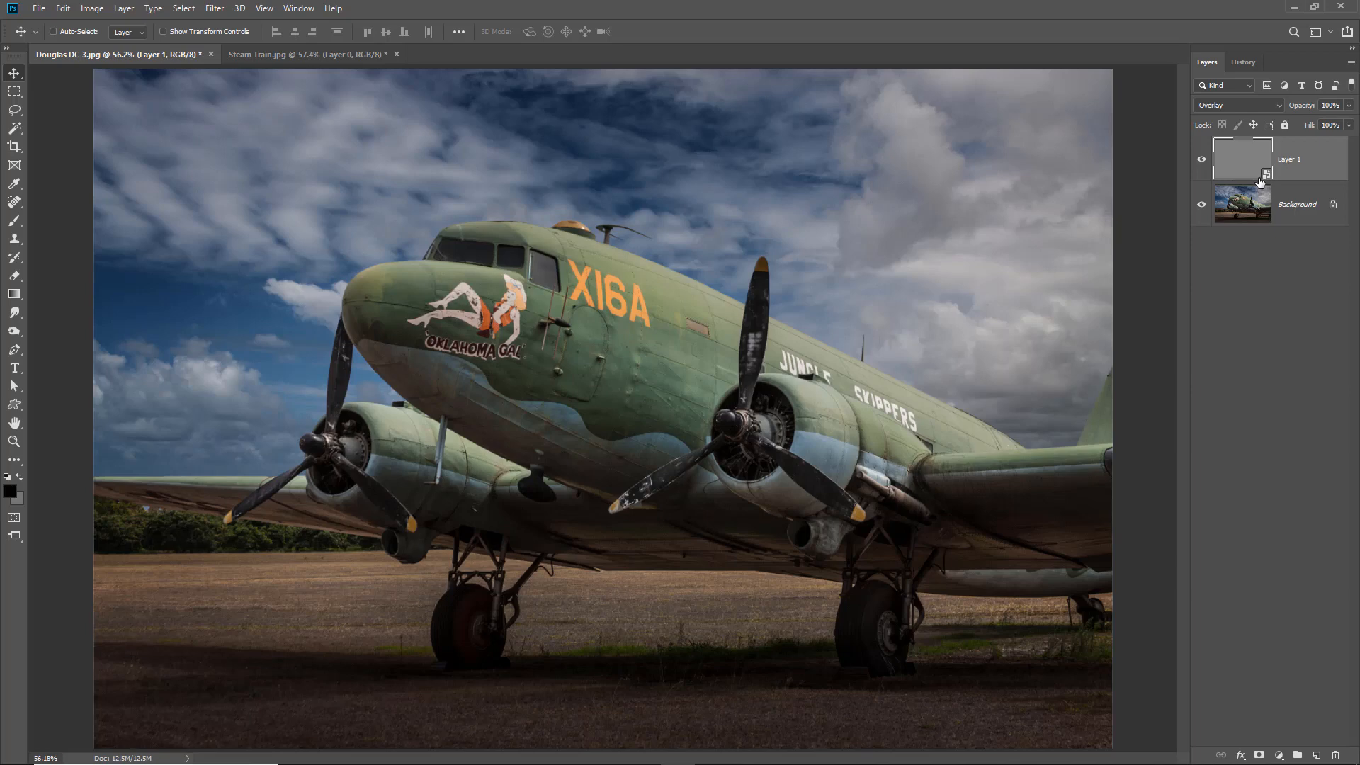
{"action": "left_click", "coordinate": [215, 8]}
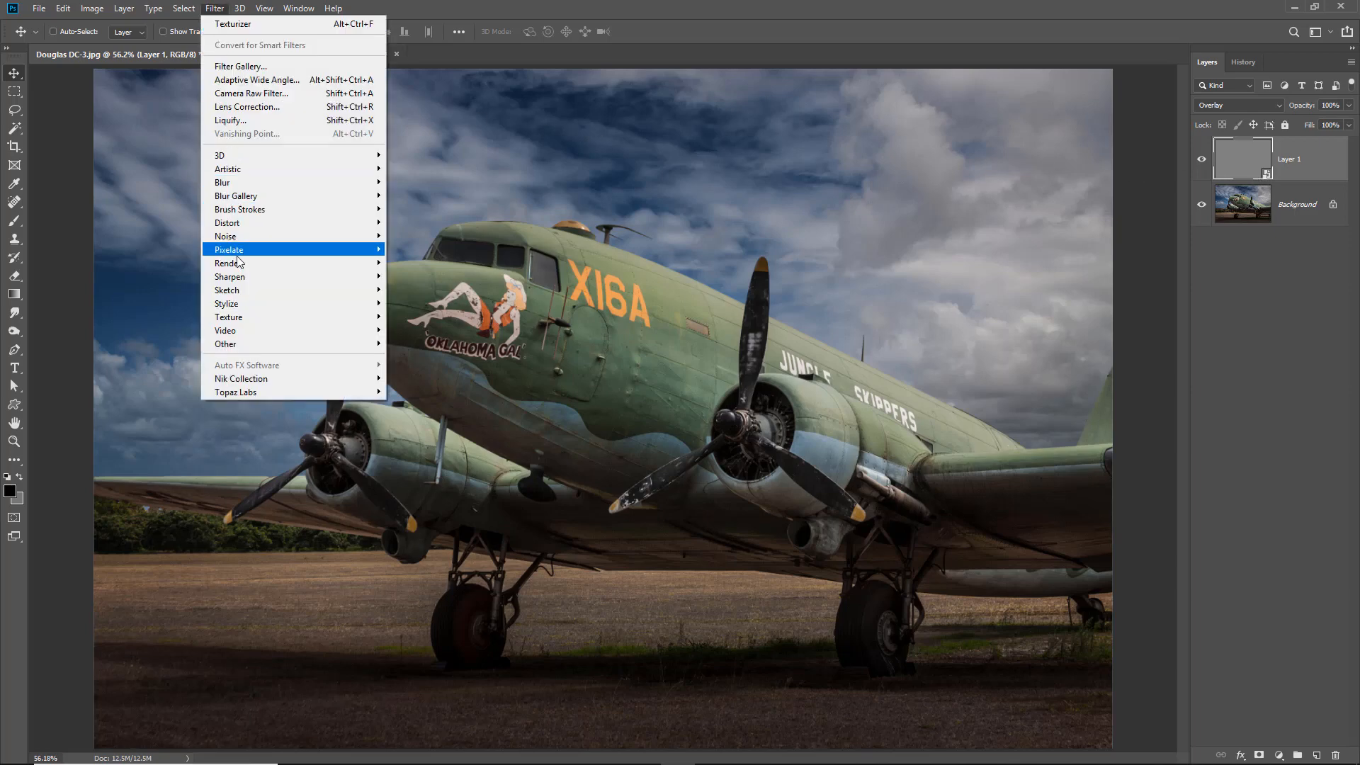
{"action": "mouse_move", "coordinate": [232, 321]}
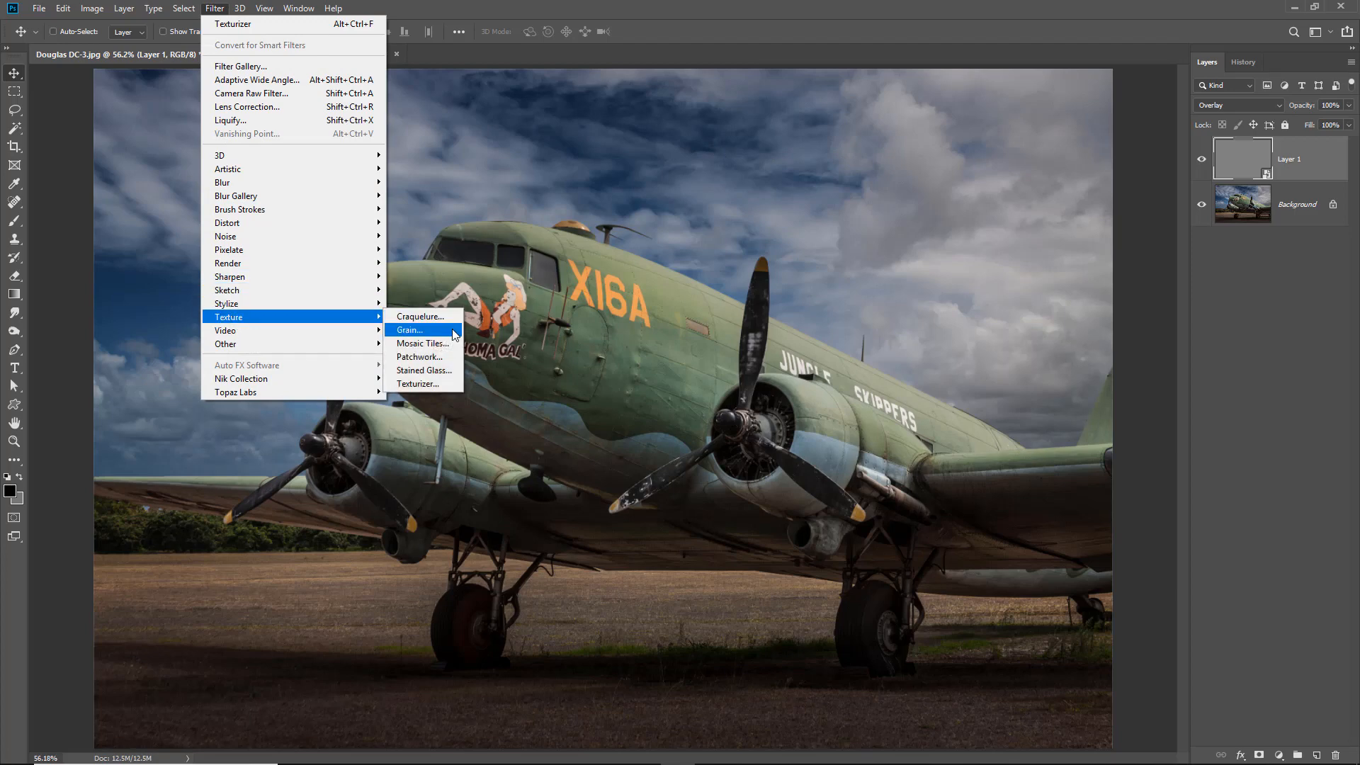
{"action": "left_click", "coordinate": [427, 385]}
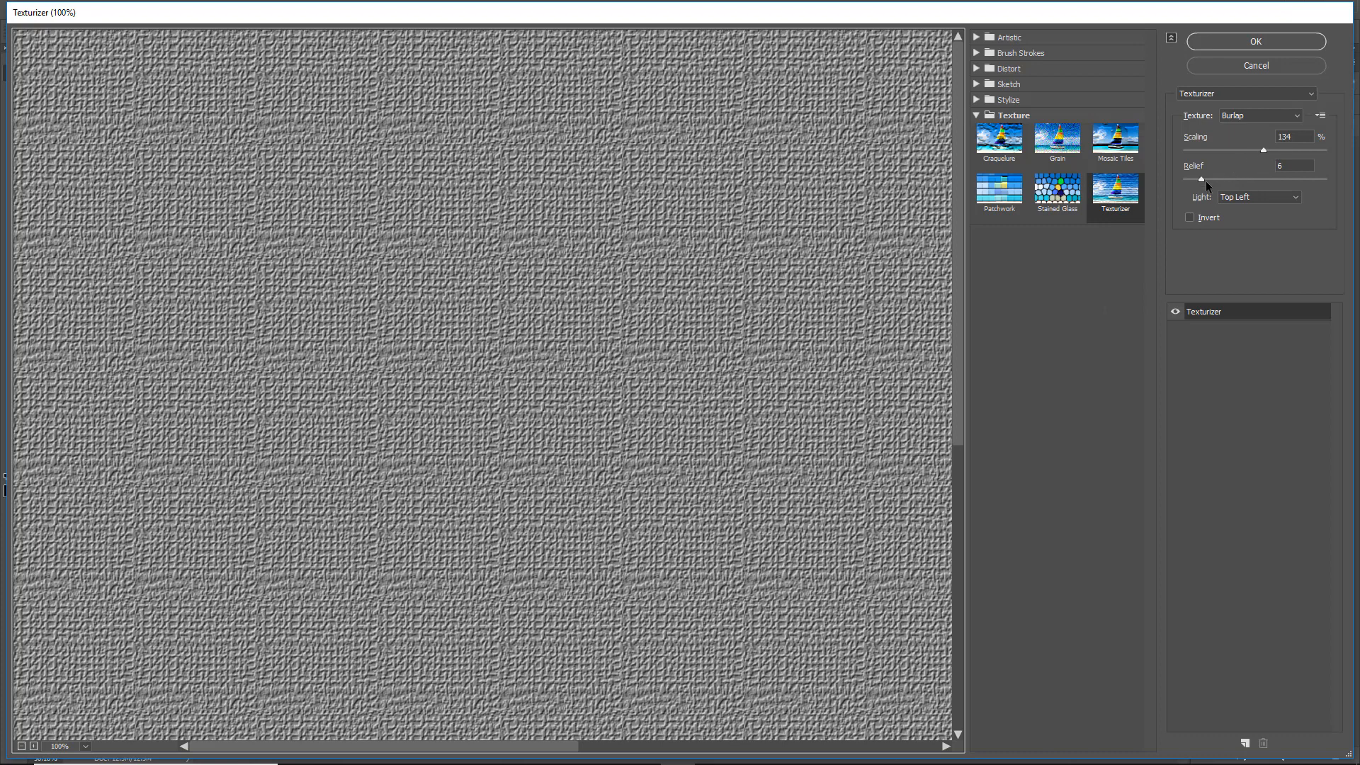
{"action": "left_click", "coordinate": [1267, 167]}
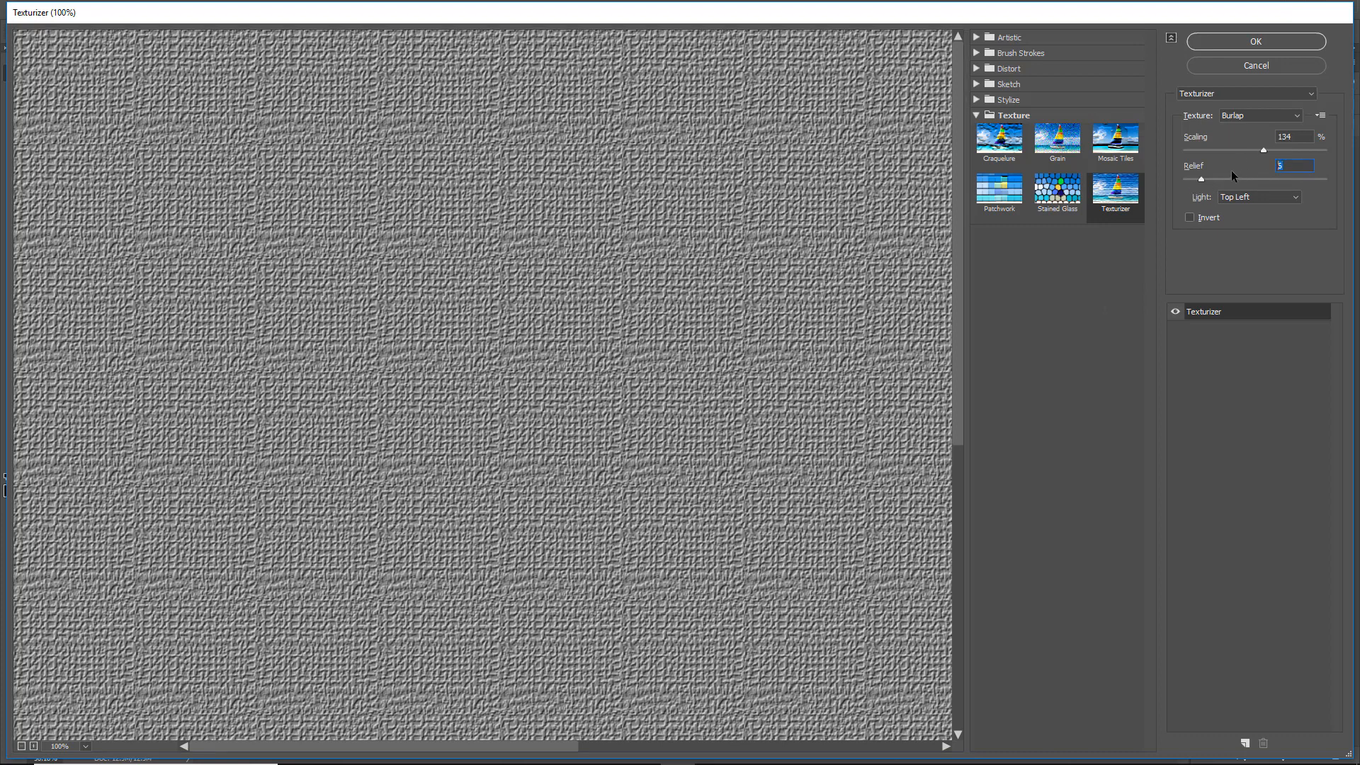
{"action": "type", "text": "2"}
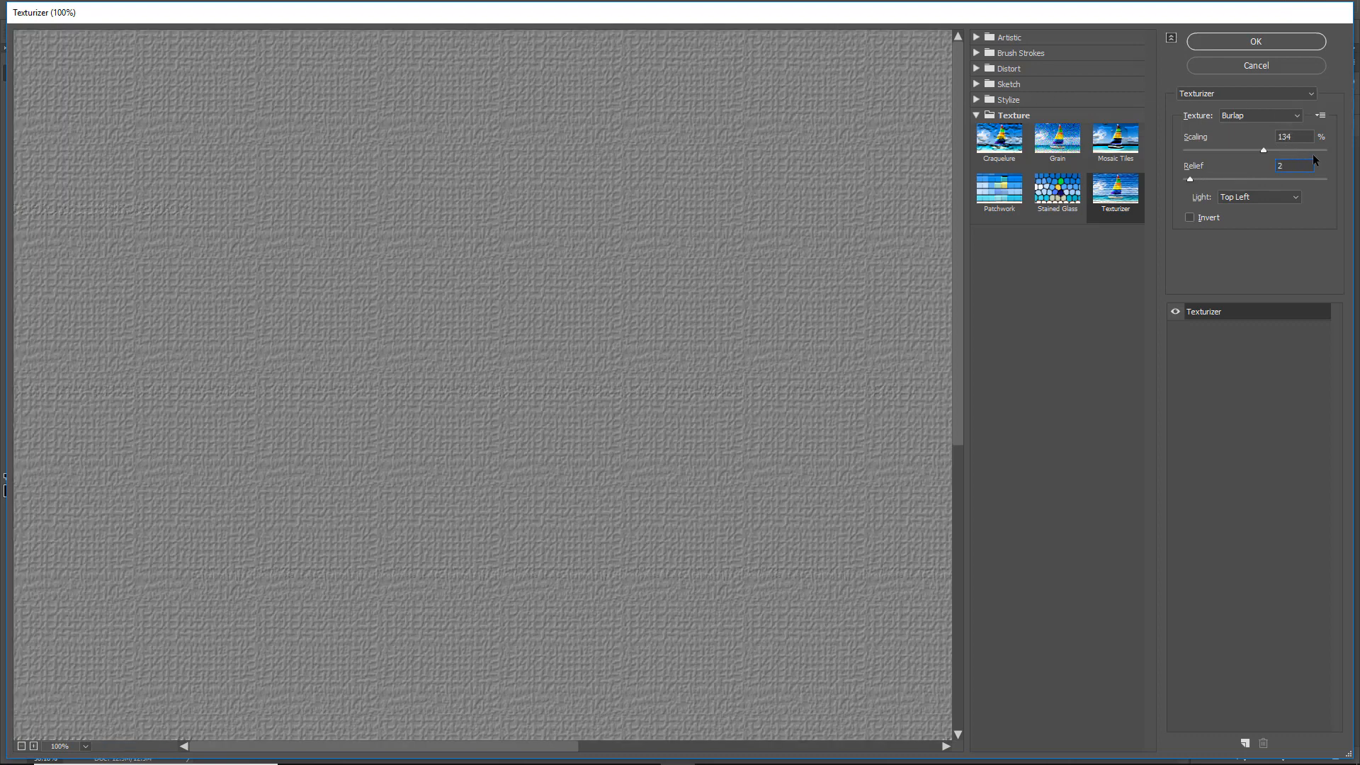
{"action": "left_click_drag", "start_coordinate": [1313, 151], "coordinate": [1324, 151]}
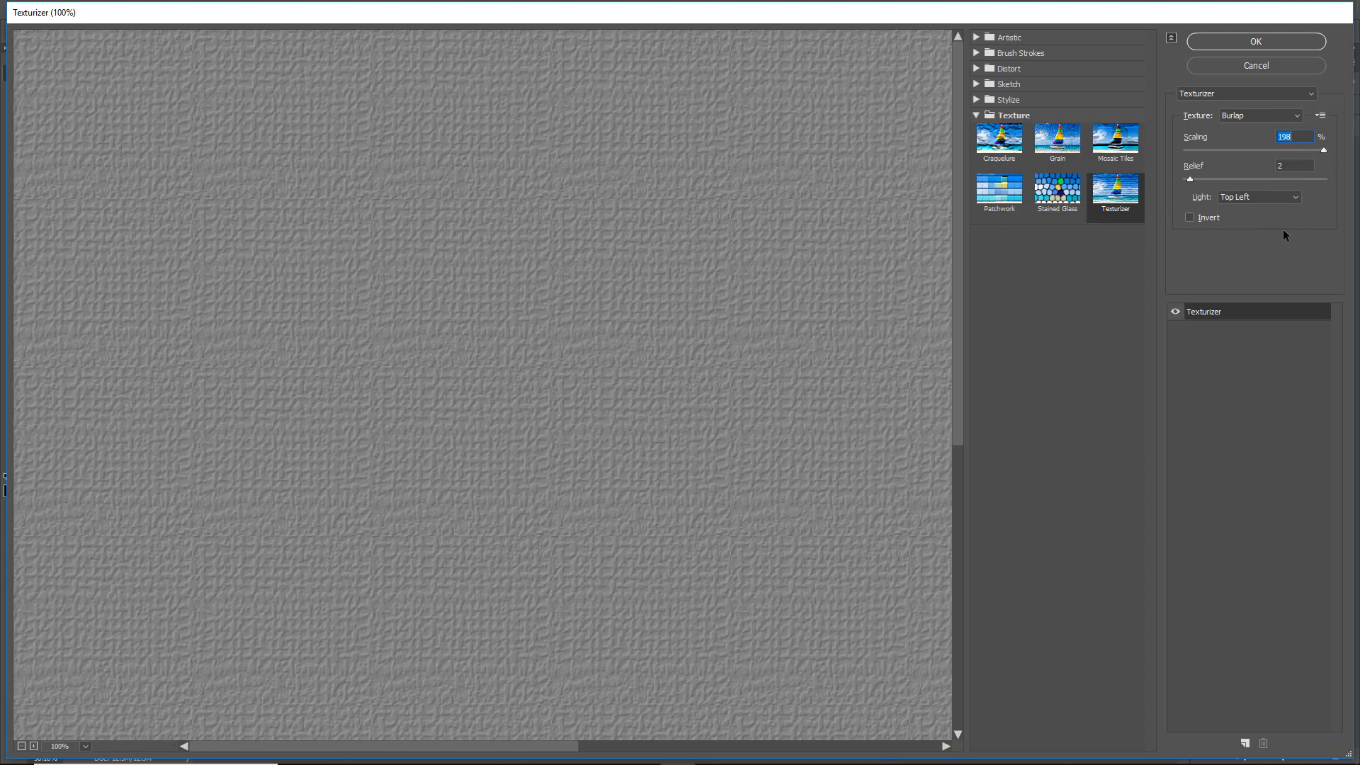
{"action": "left_click", "coordinate": [1252, 42]}
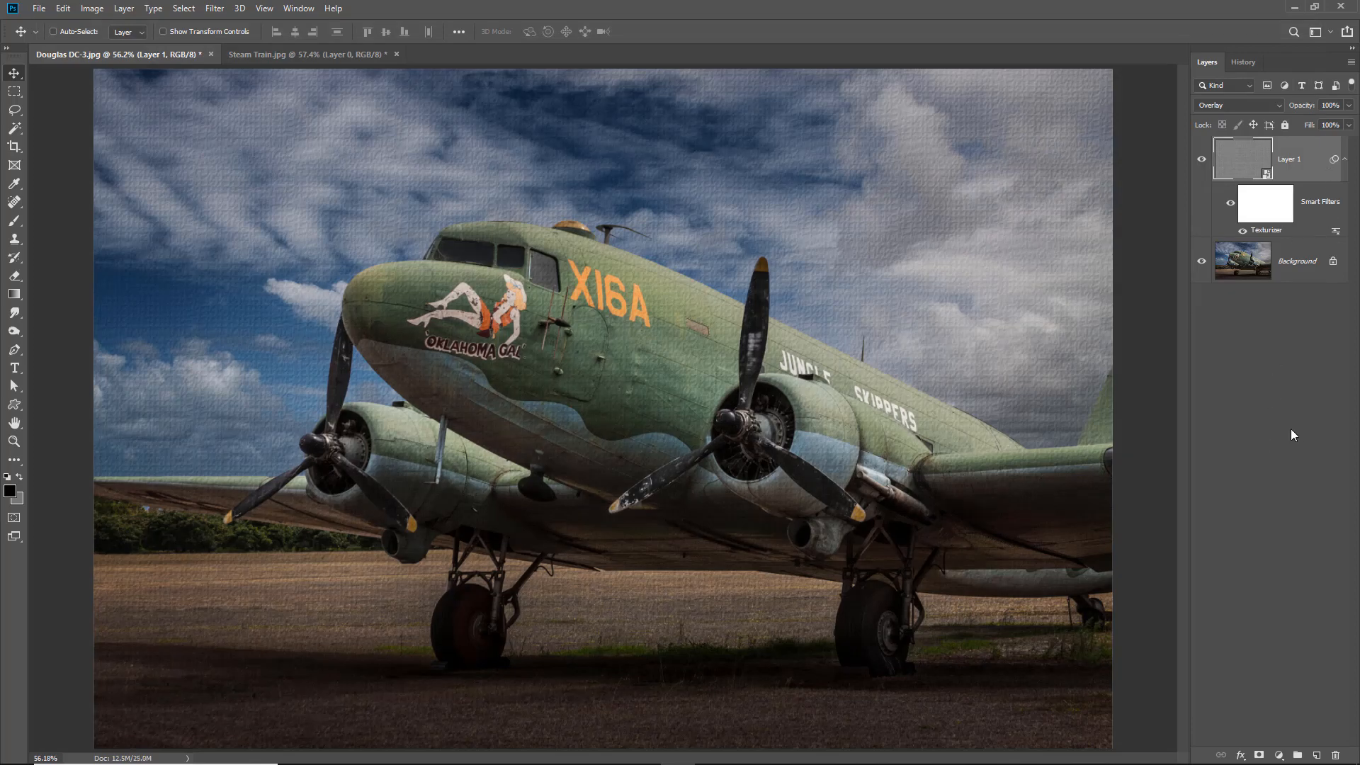
Compare the DC-3 photo with and without the gray texture layer, and change its Texturizer filter to Sandstone with relief 4
{"action": "left_click", "coordinate": [1202, 161]}
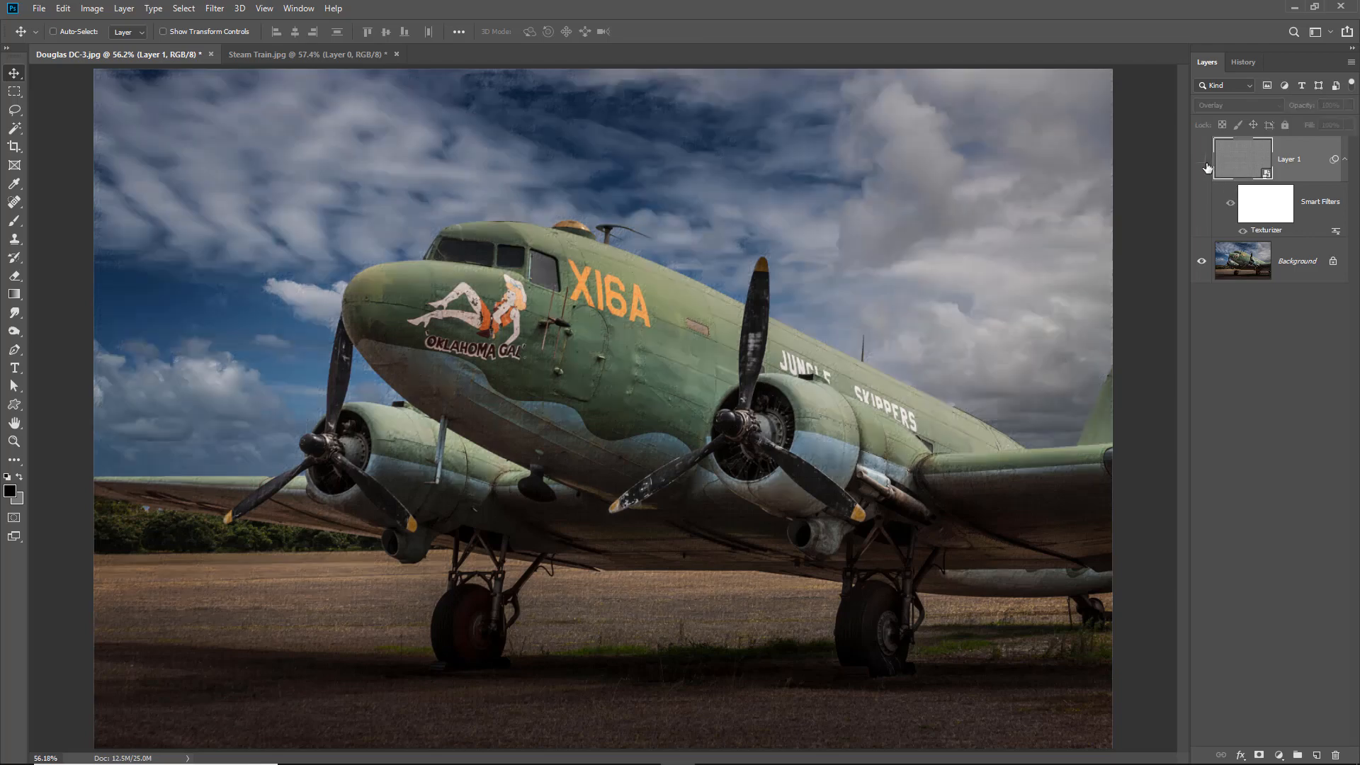
{"action": "left_click", "coordinate": [1202, 160]}
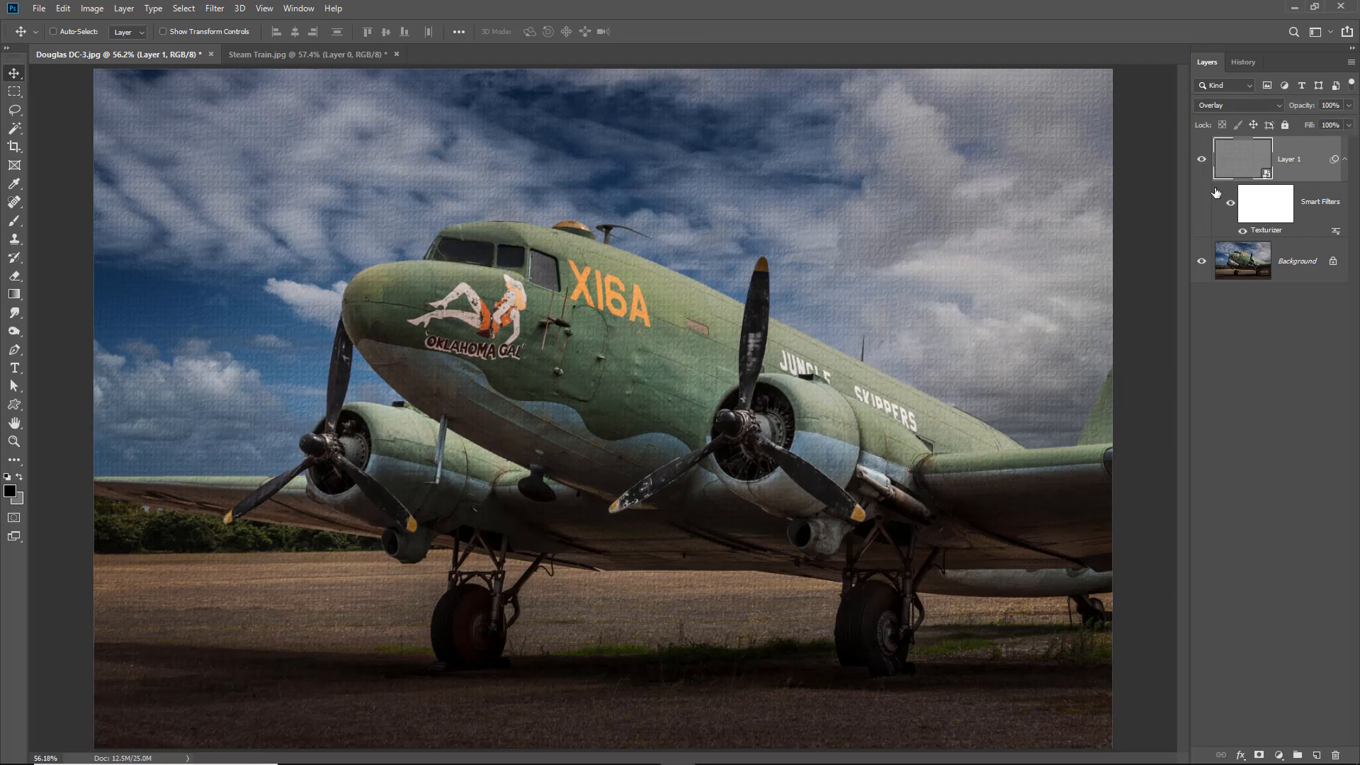
{"action": "double_click", "coordinate": [1266, 232]}
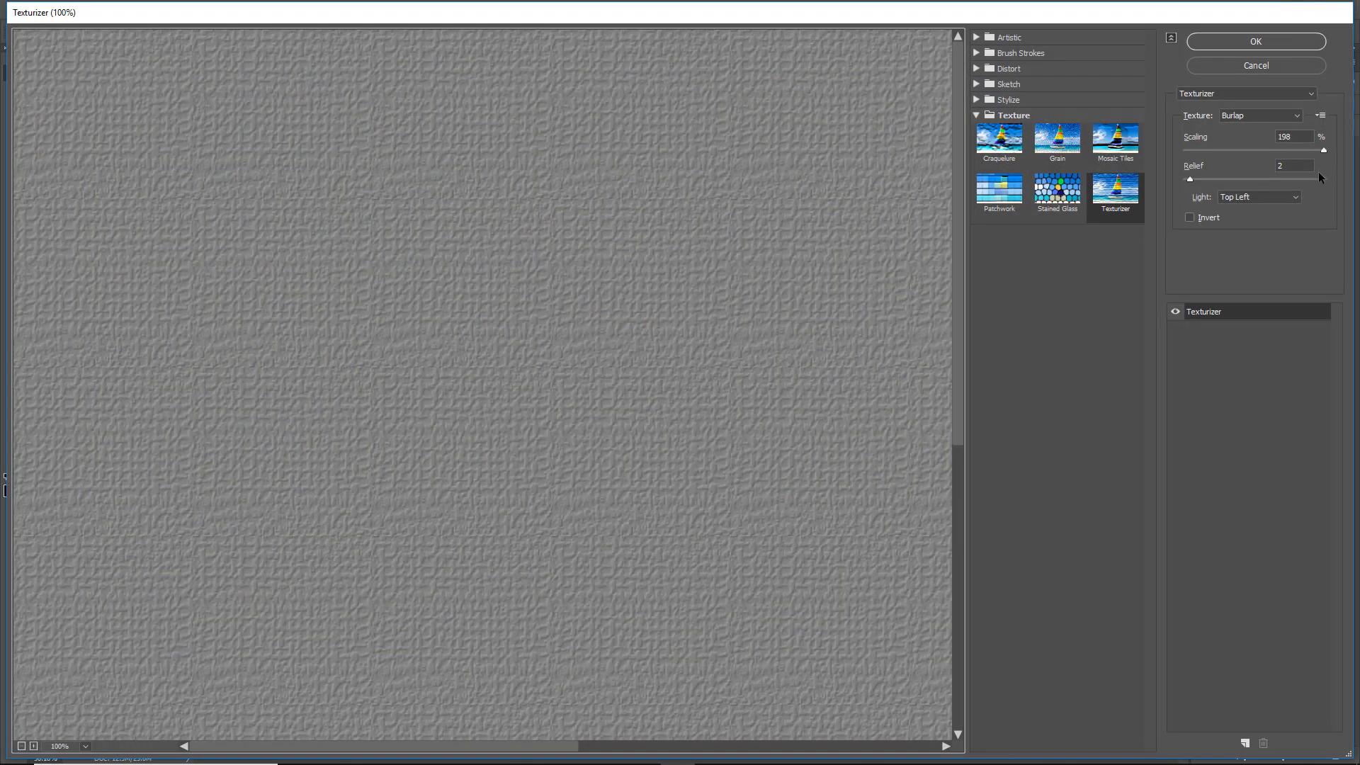
{"action": "left_click", "coordinate": [1302, 117]}
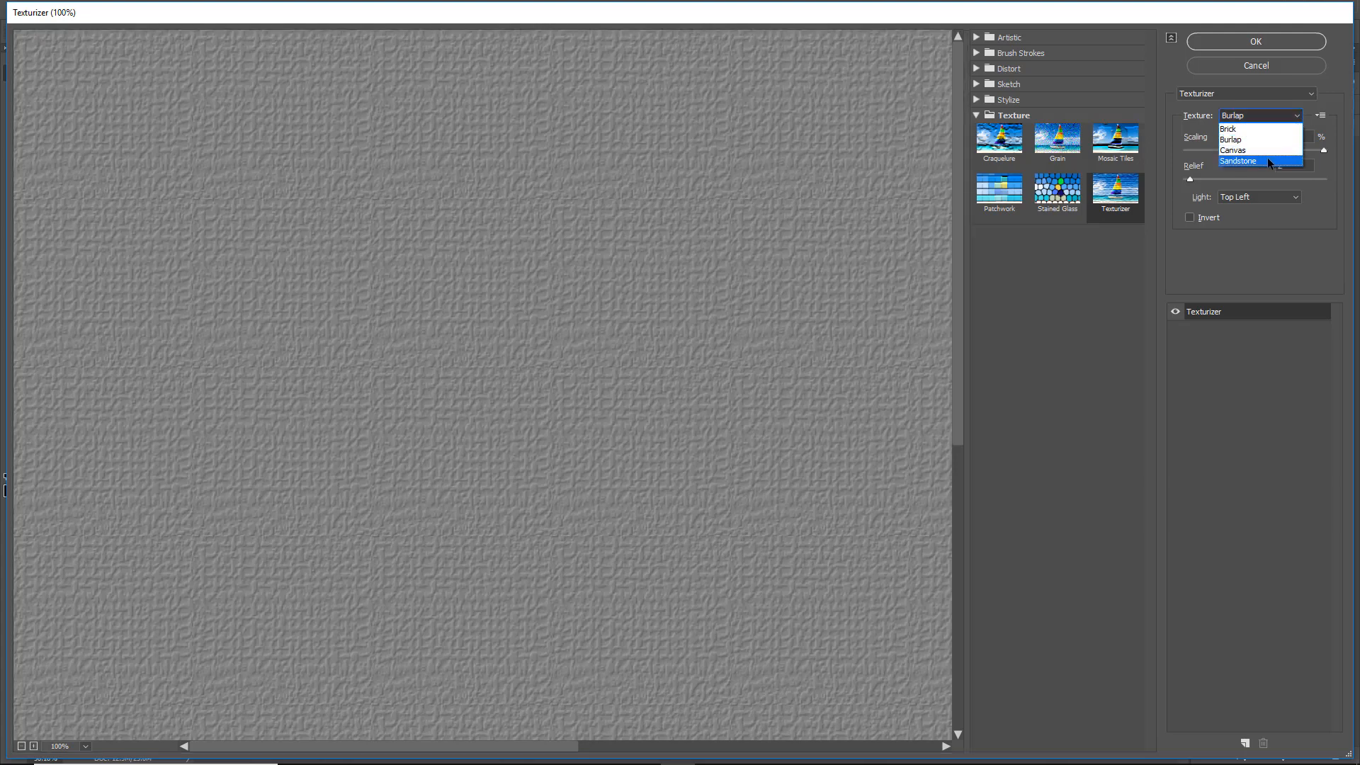
{"action": "left_click", "coordinate": [1273, 165]}
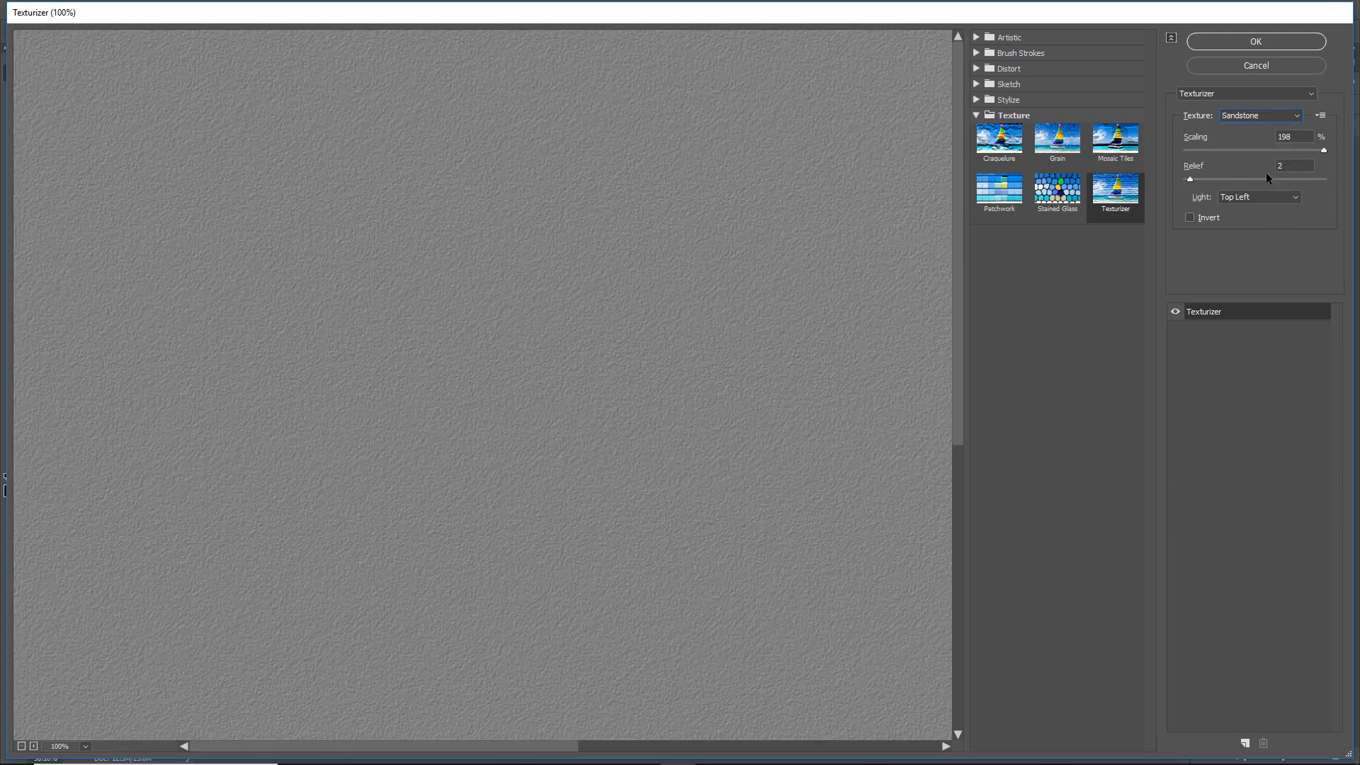
{"action": "left_click", "coordinate": [1240, 169]}
{"action": "type", "text": "4"}
{"action": "left_click", "coordinate": [1254, 42]}
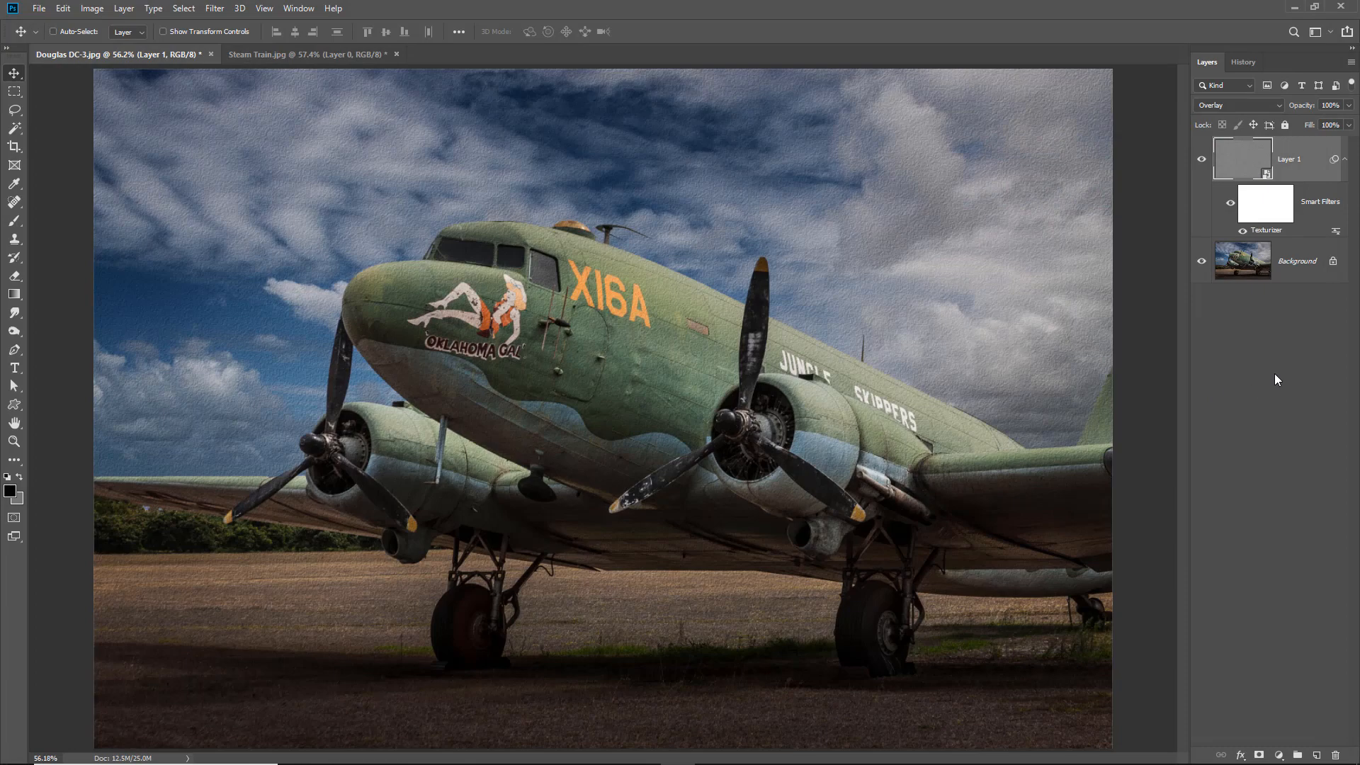
Edit the gray layer's Texturizer smart filter to use the Canvas texture
{"action": "double_click", "coordinate": [1265, 231]}
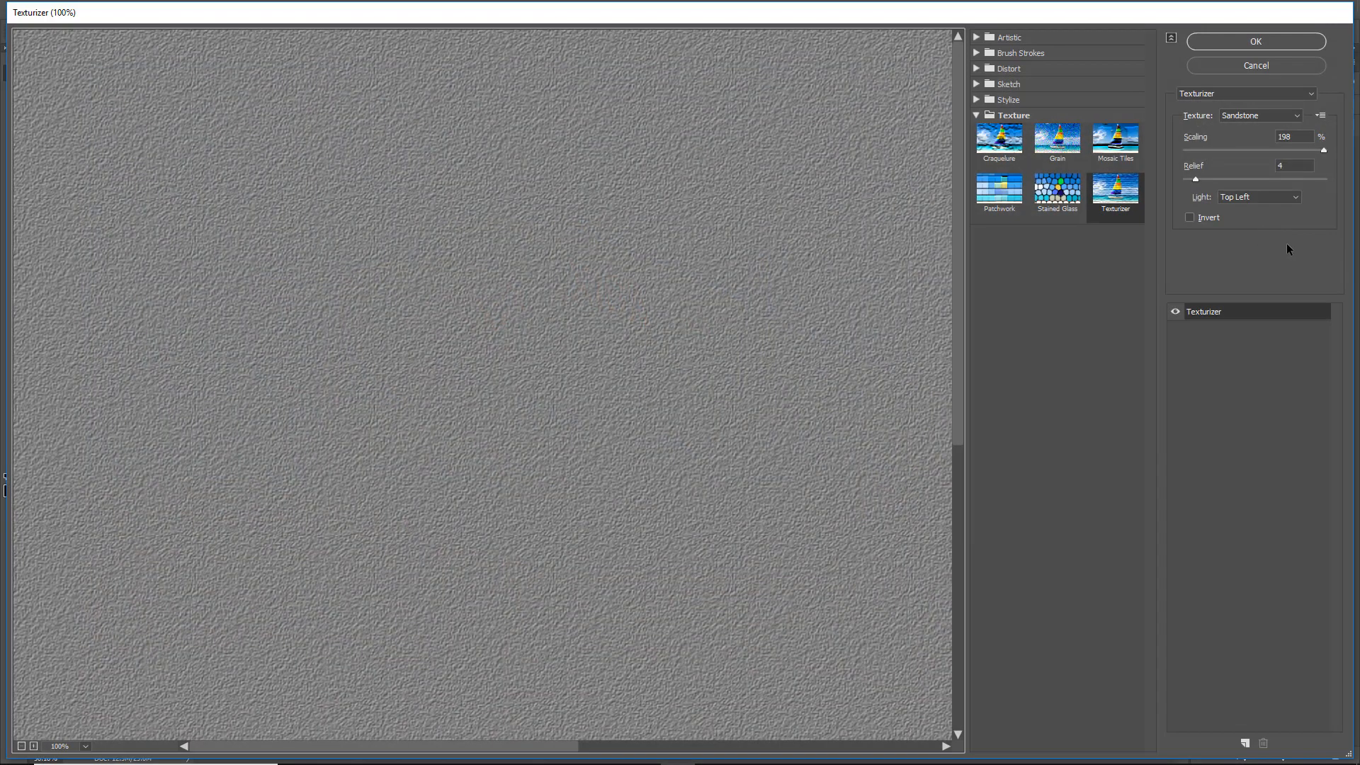
{"action": "left_click", "coordinate": [1299, 117]}
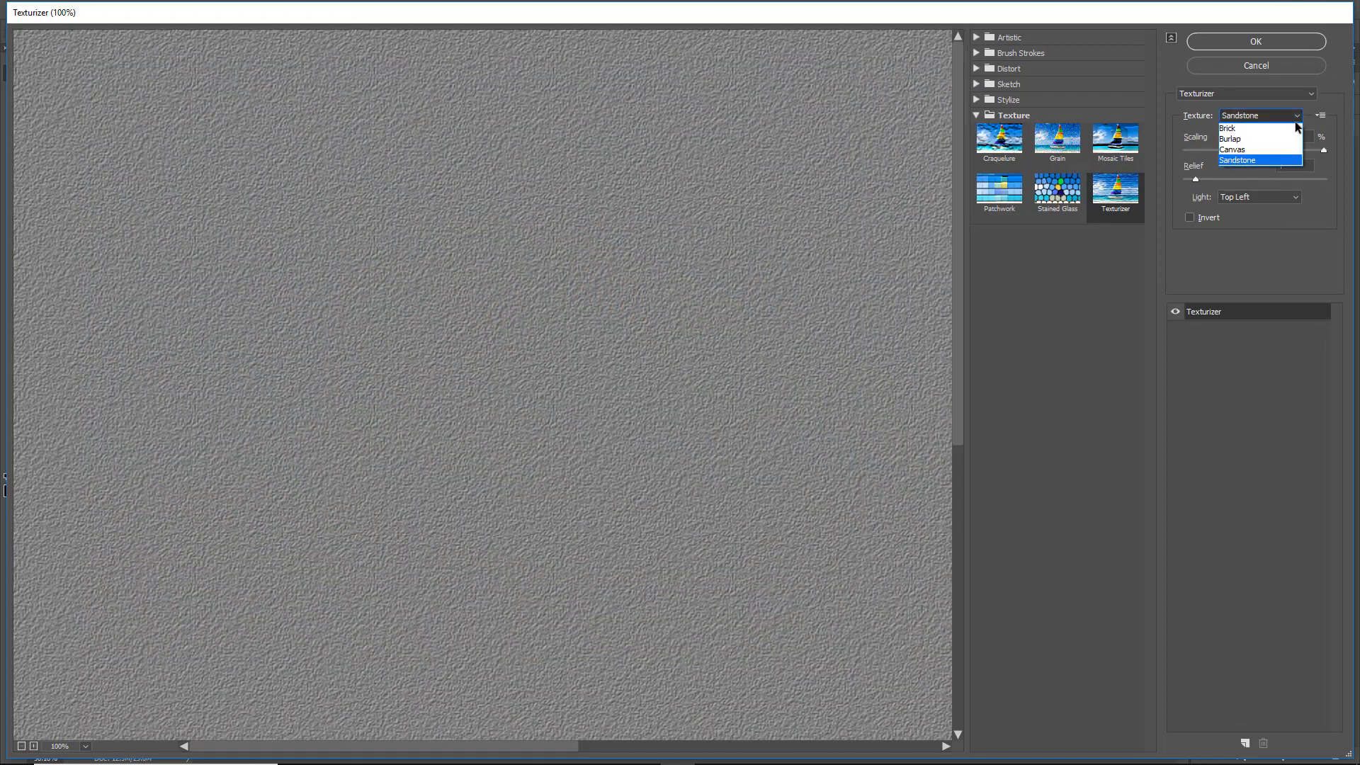
{"action": "left_click", "coordinate": [1242, 151]}
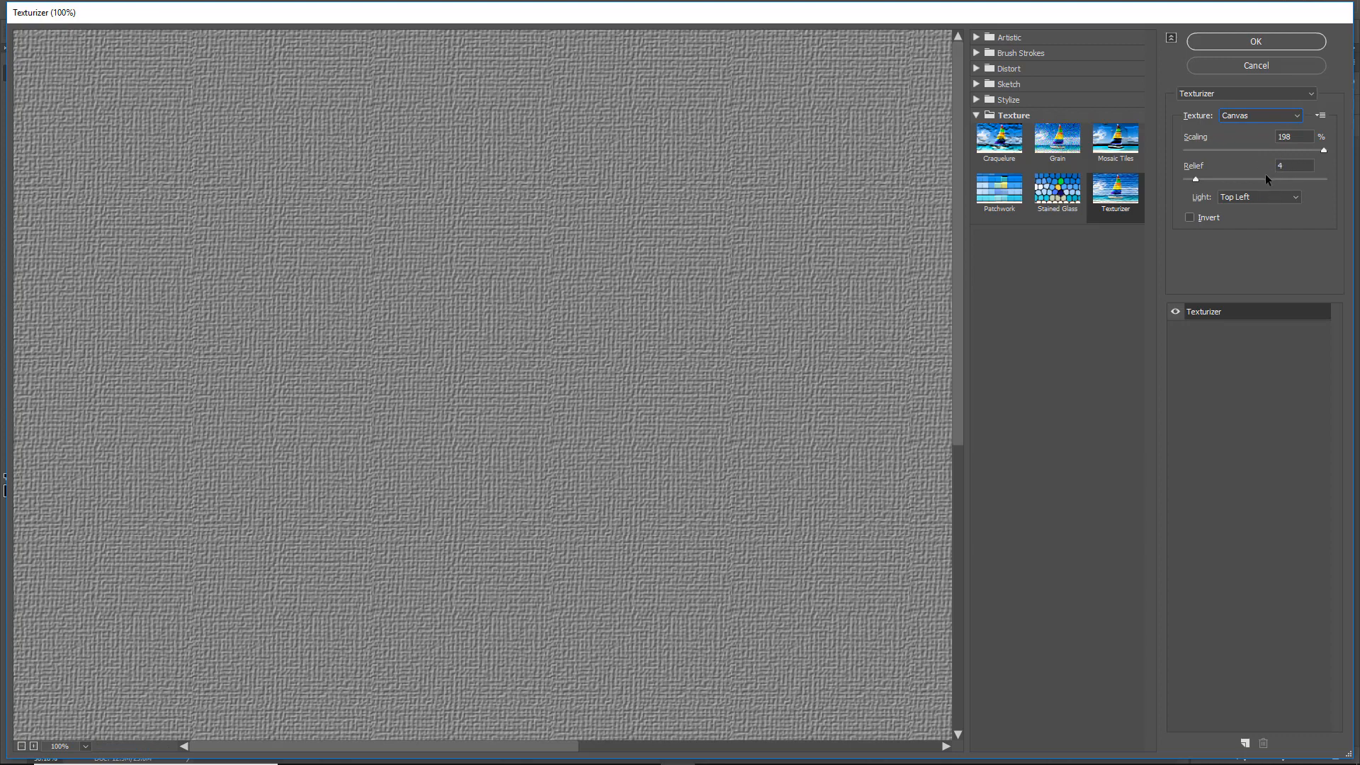
{"action": "left_click", "coordinate": [1256, 43]}
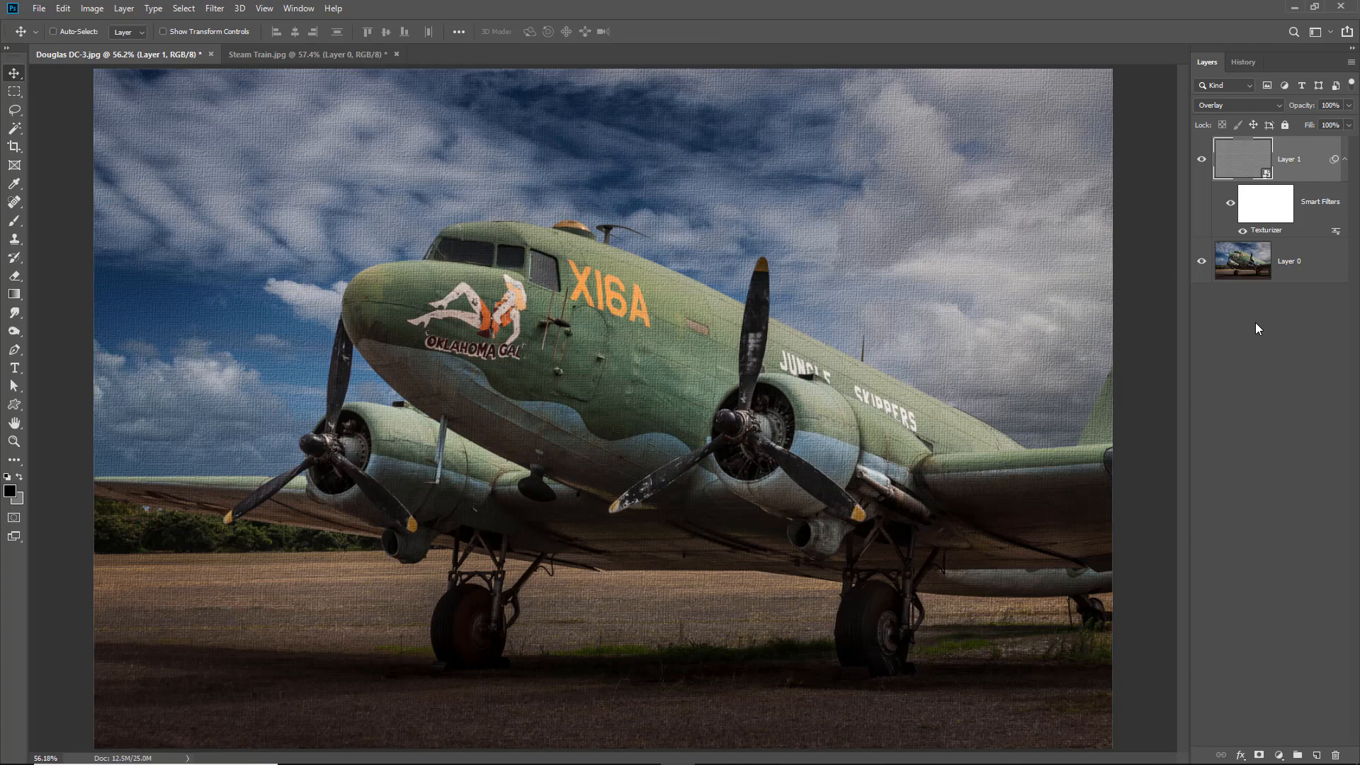
Convert the DC-3 photo layer, Layer 0, for smart filters
{"action": "left_click", "coordinate": [1246, 262]}
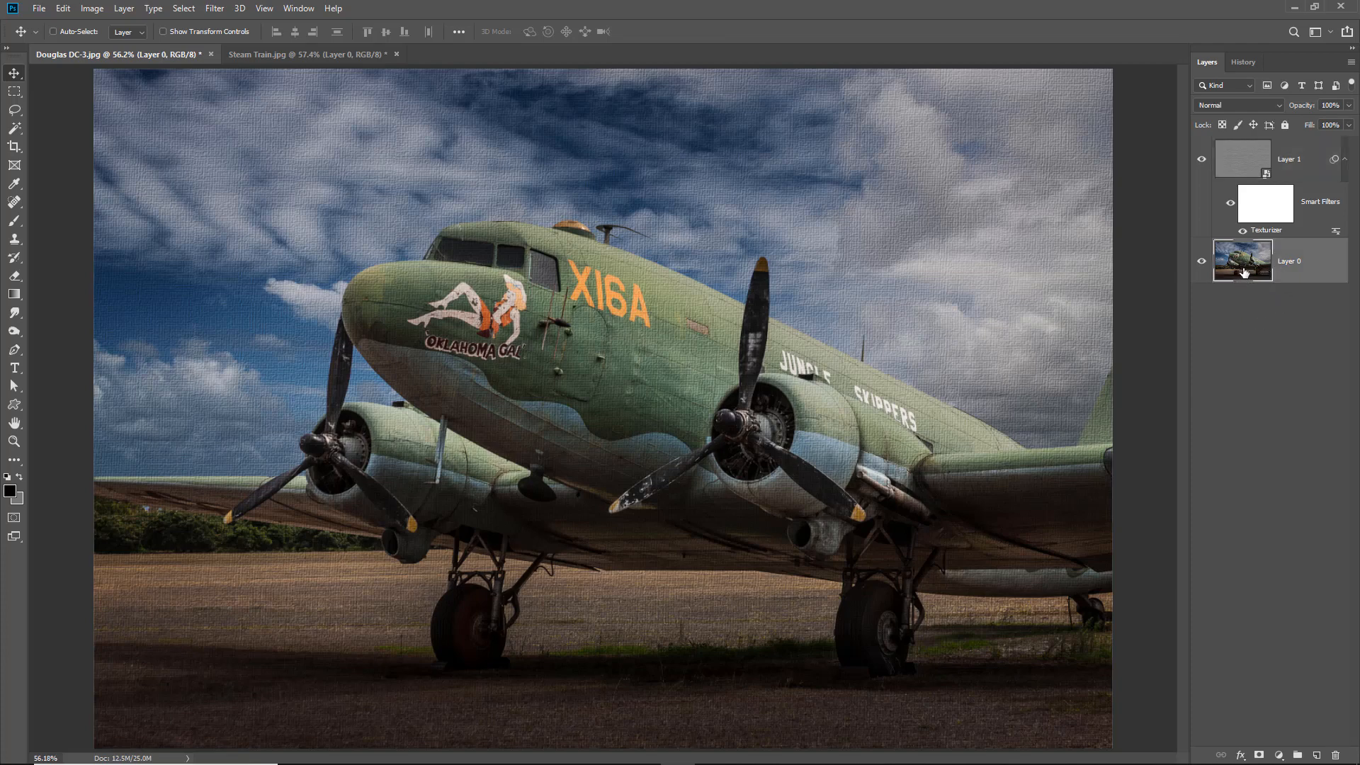
{"action": "left_click", "coordinate": [216, 11]}
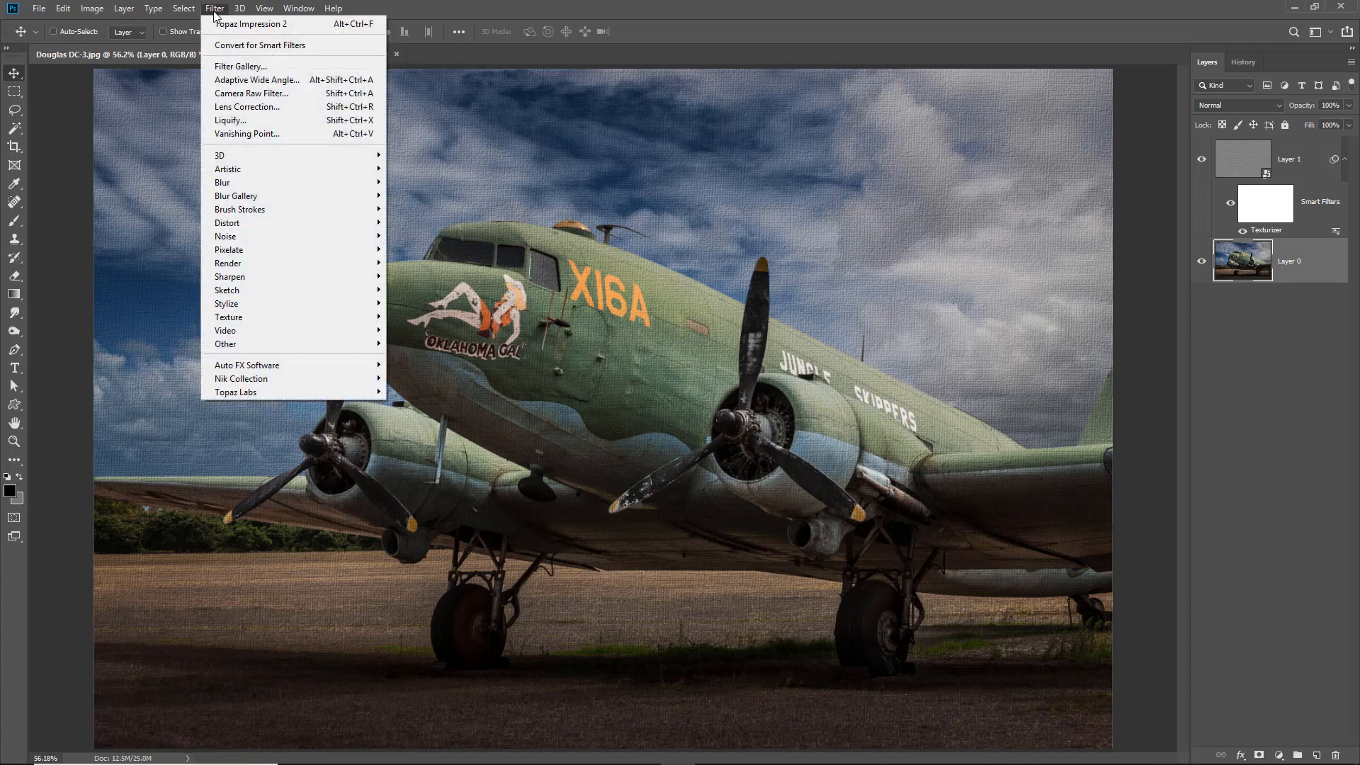
{"action": "left_click", "coordinate": [226, 48]}
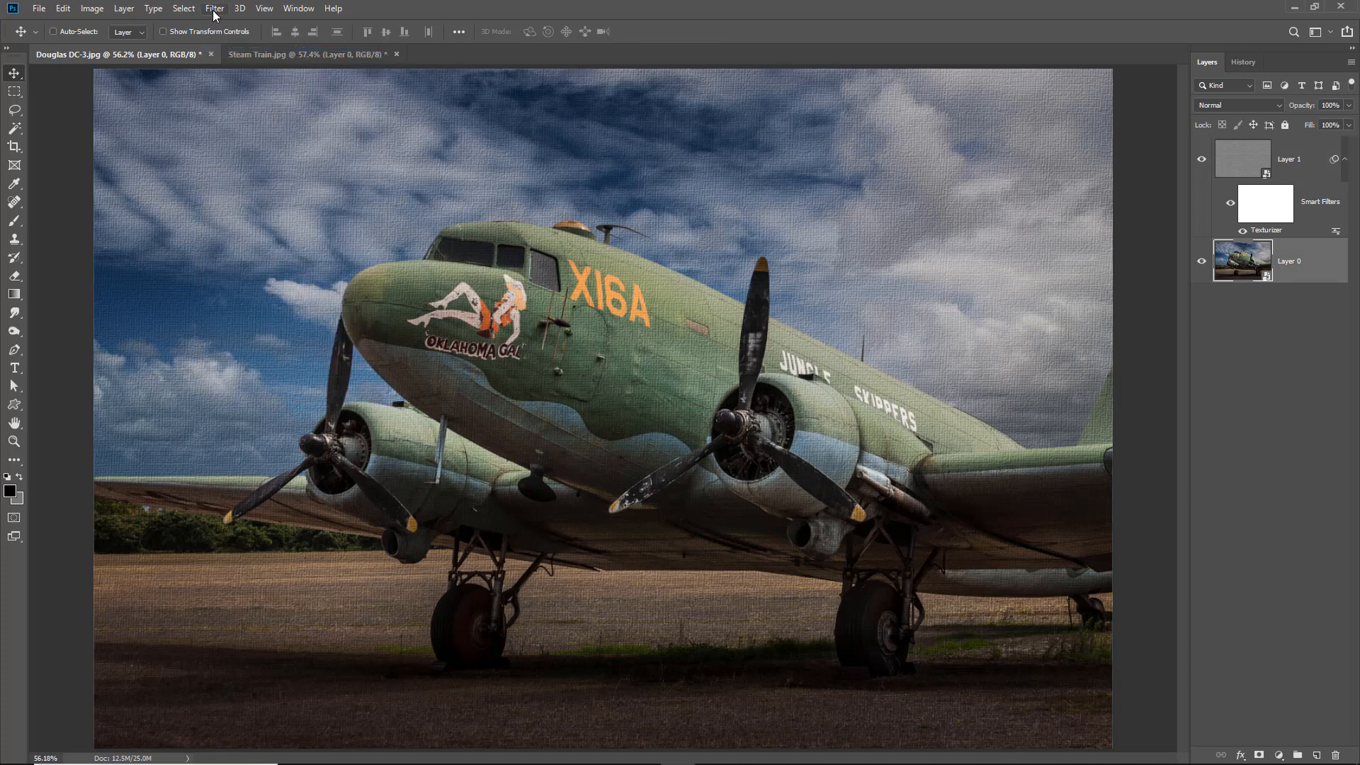
Apply the Topaz Impression 2 filter to the DC-3 photo layer using the Cezanne II preset from the Impressionatic collection
{"action": "left_click", "coordinate": [215, 12]}
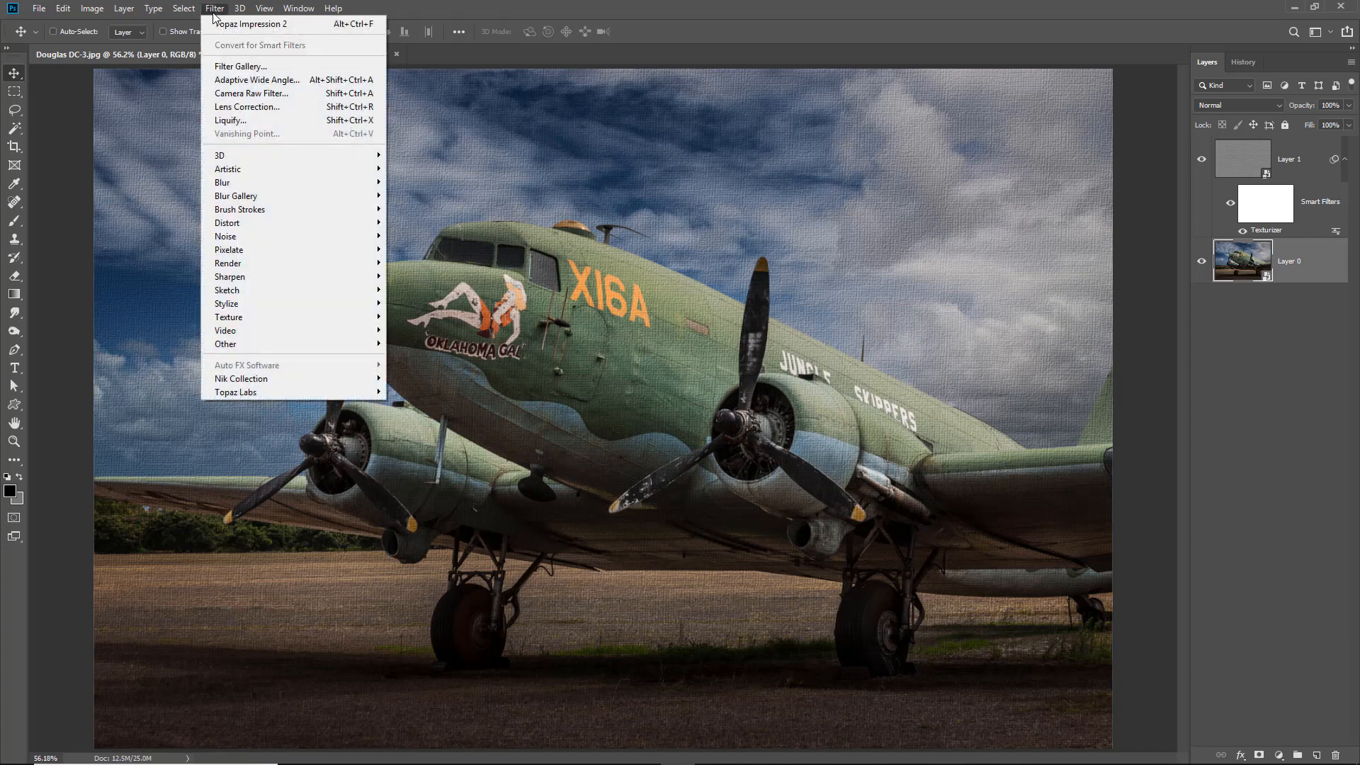
{"action": "mouse_move", "coordinate": [254, 392]}
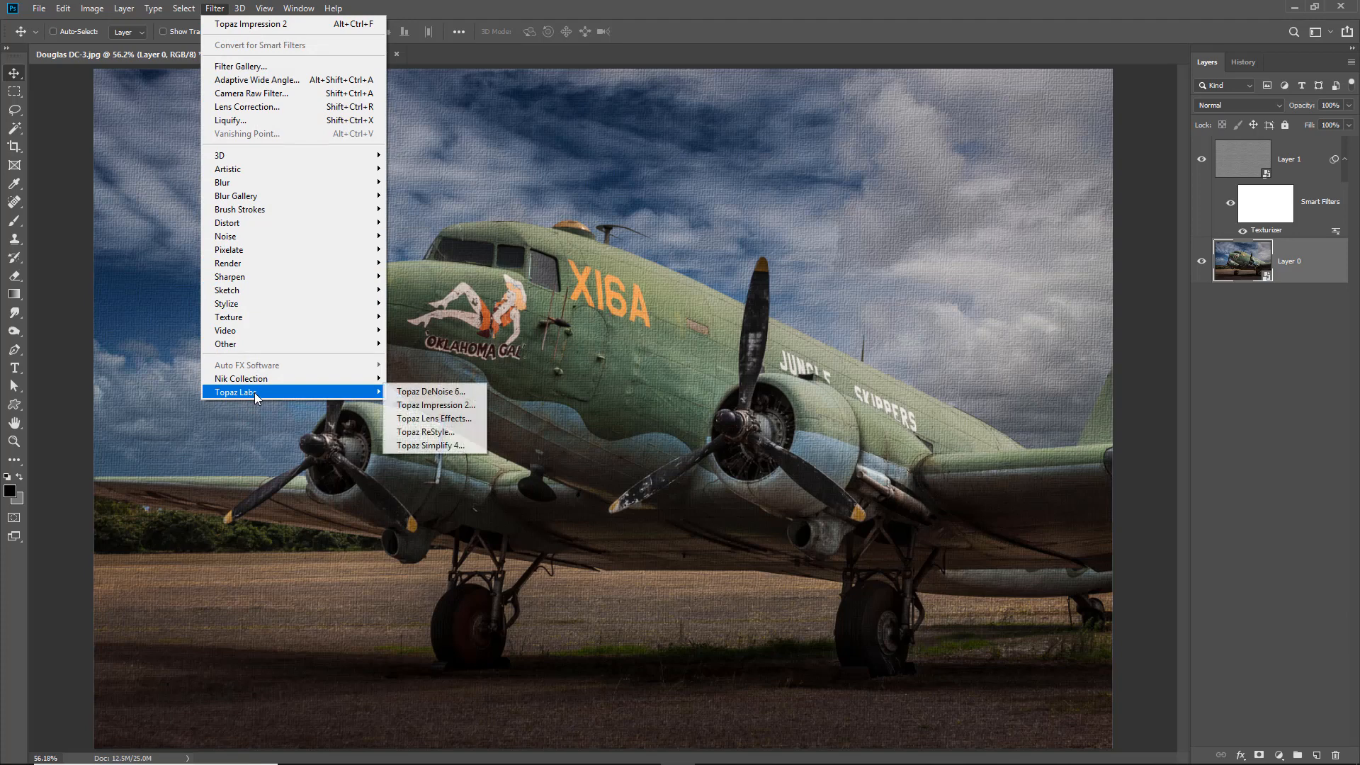
{"action": "left_click", "coordinate": [467, 408]}
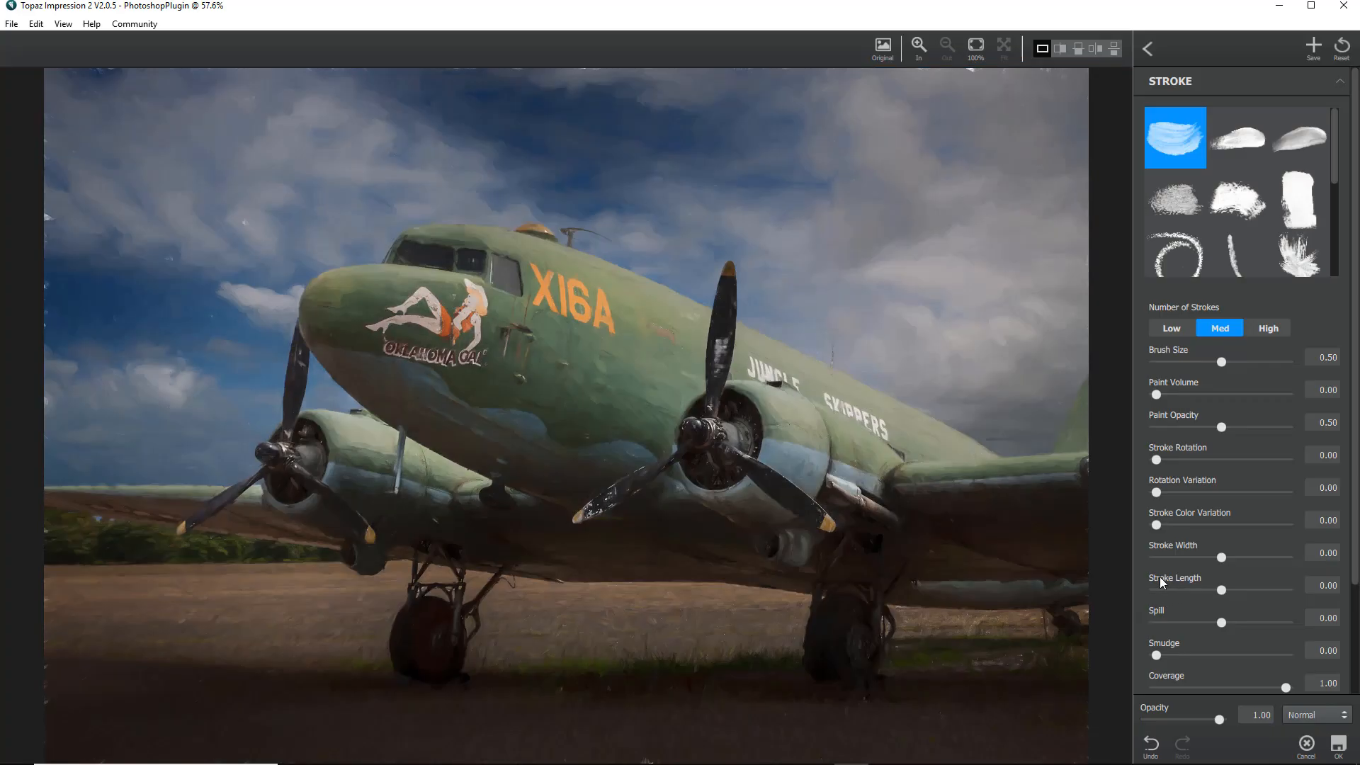
{"action": "left_click", "coordinate": [1147, 48]}
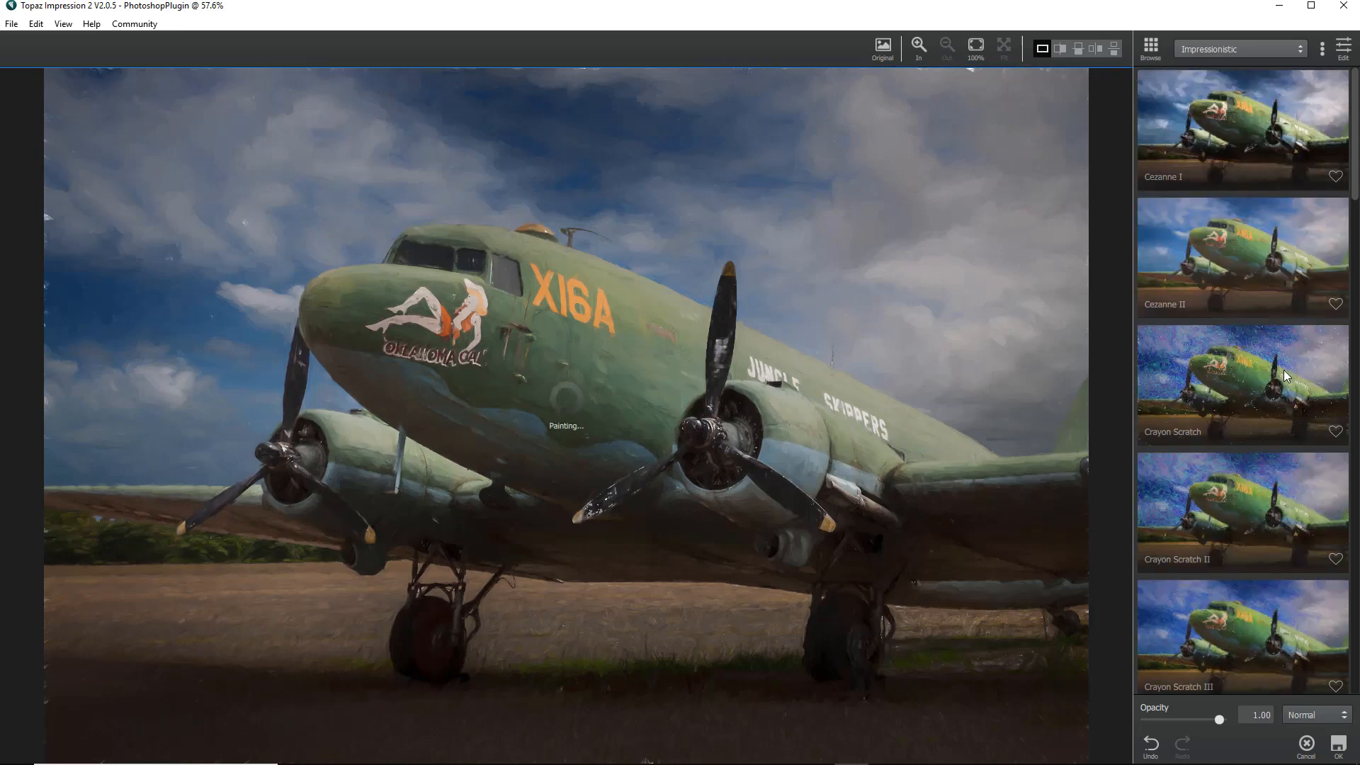
{"action": "left_click", "coordinate": [1247, 240]}
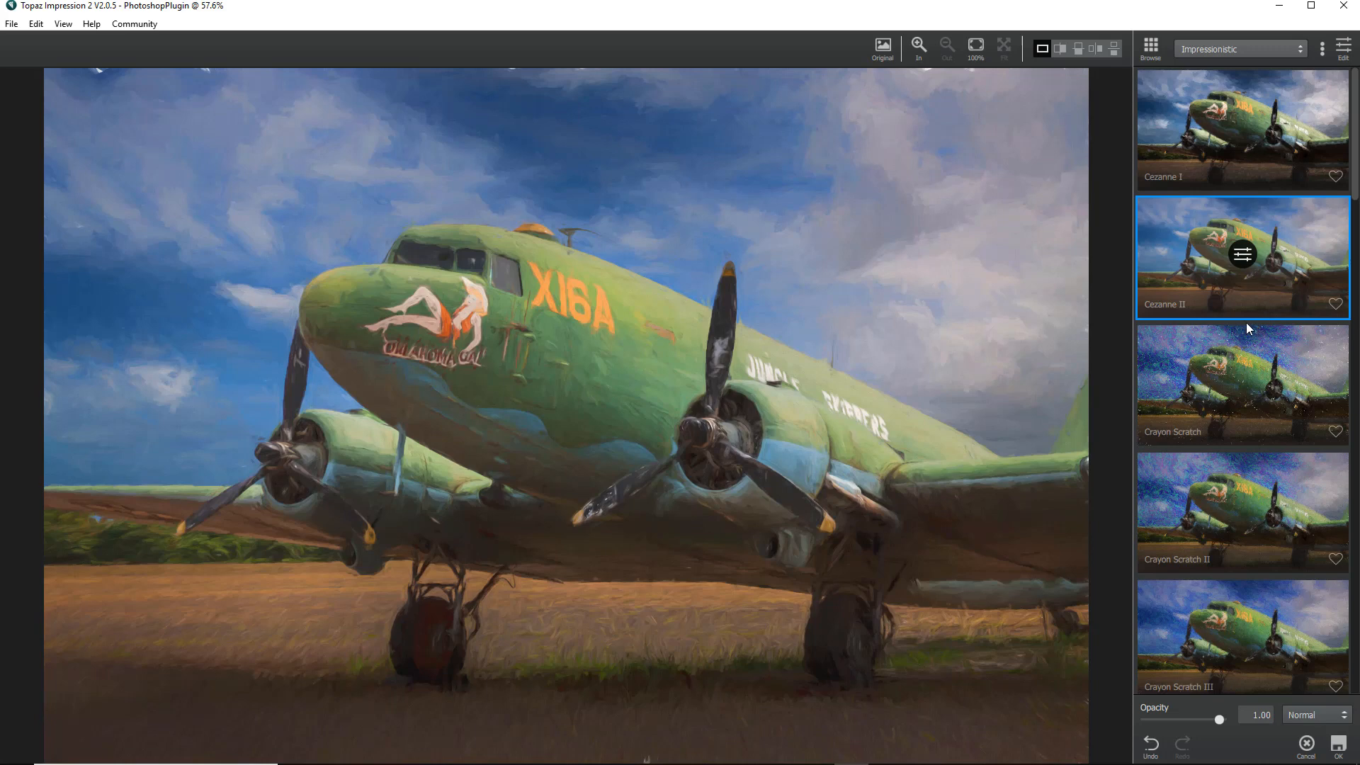
{"action": "left_click", "coordinate": [1340, 745]}
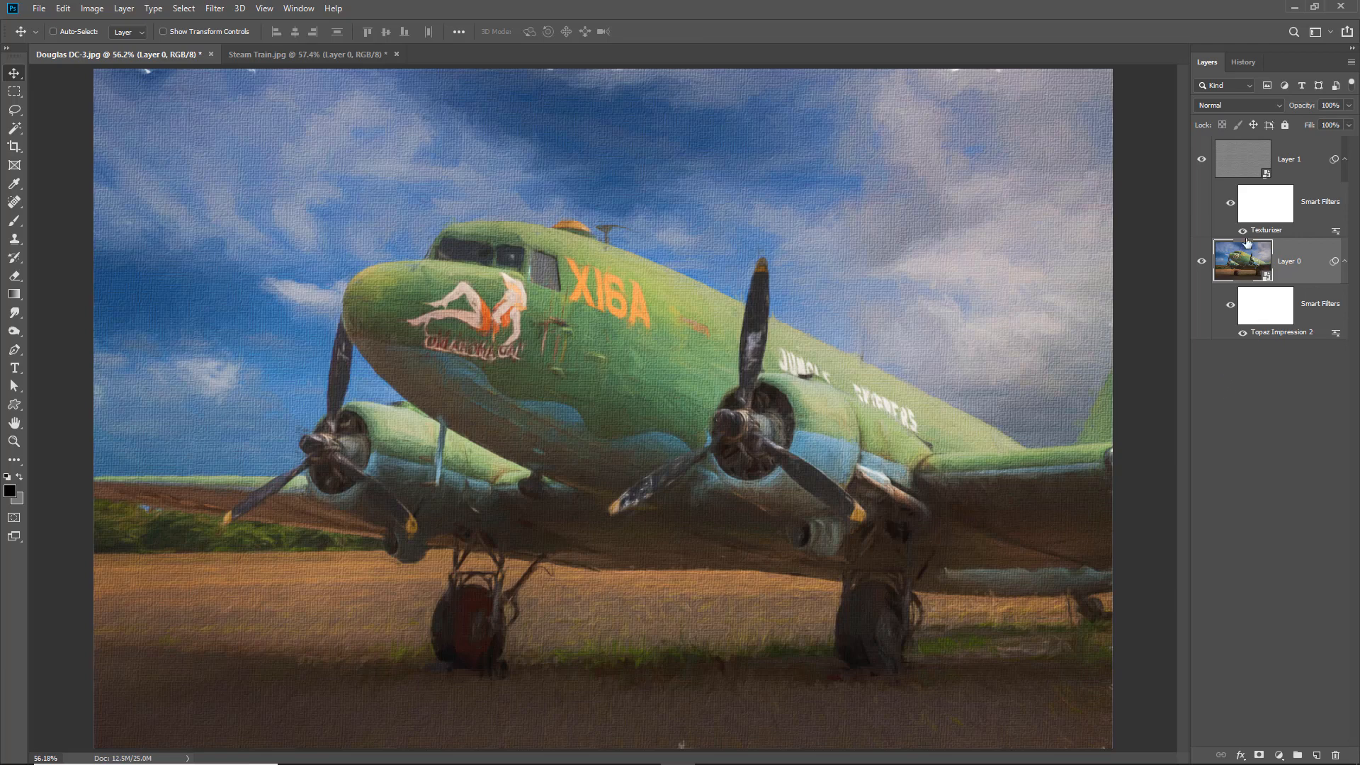
Compare the painted photo with and without the texture layer, and rasterize the DC-3 photo layer to bake in its filter
{"action": "left_click", "coordinate": [1202, 158]}
{"action": "left_click", "coordinate": [1201, 158]}
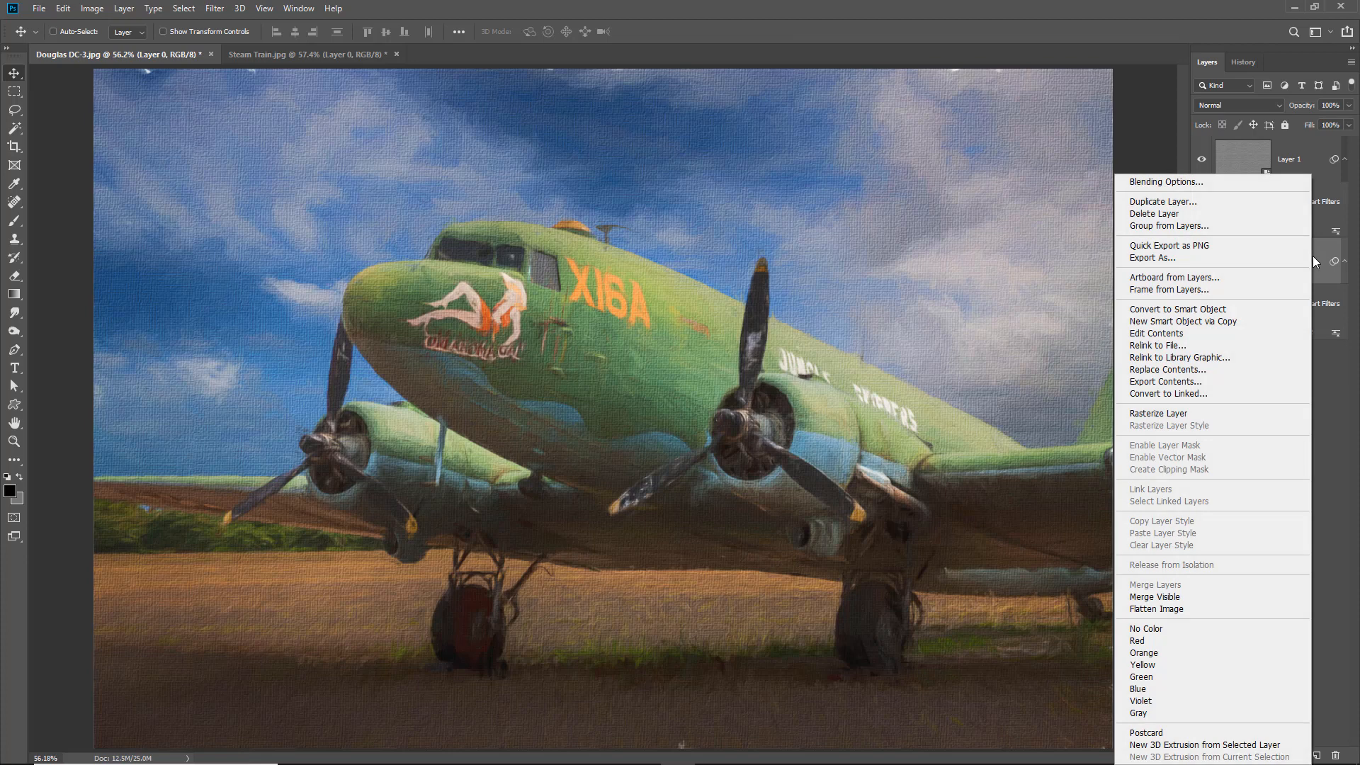
{"action": "left_click", "coordinate": [1171, 416]}
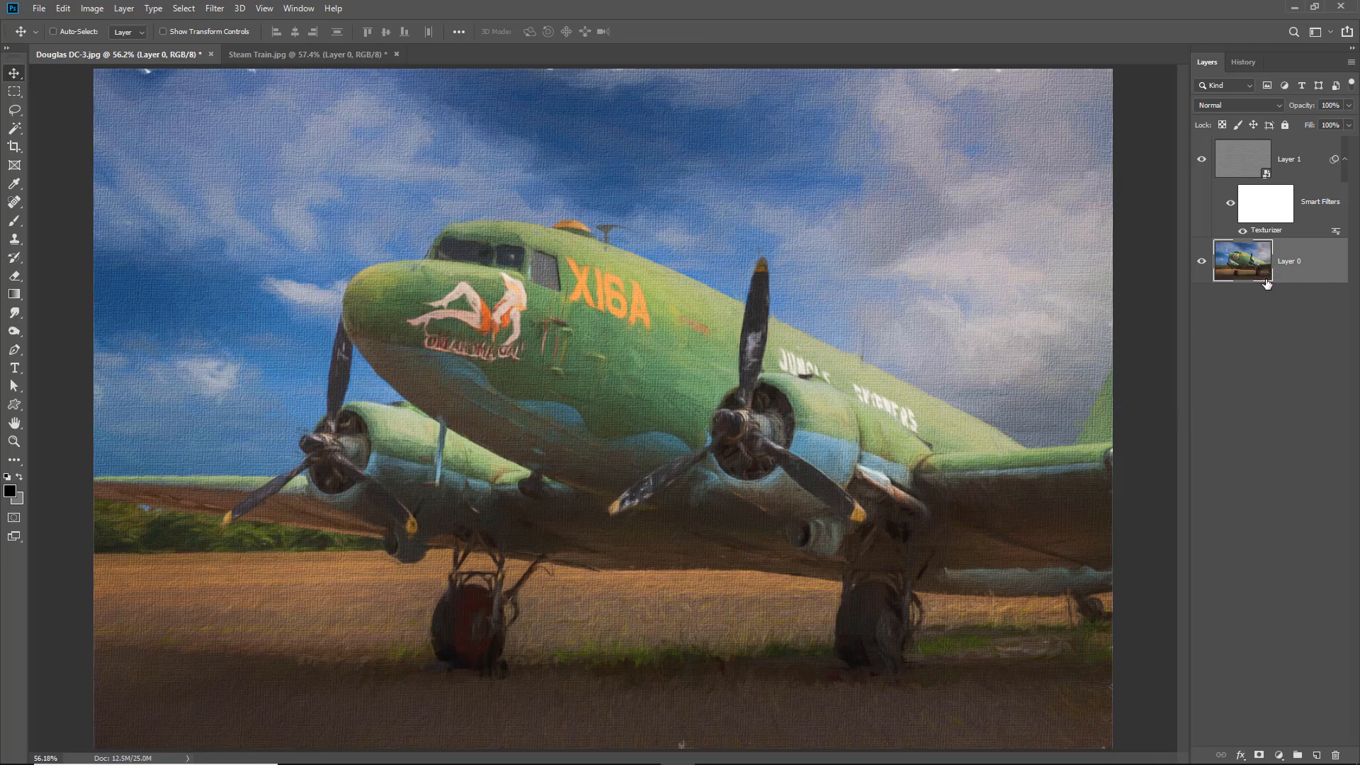
Compare the image with and without the gray texture layer, and set its Texturizer relief to 6
{"action": "left_click", "coordinate": [1201, 158]}
{"action": "left_click", "coordinate": [1202, 159]}
{"action": "double_click", "coordinate": [1264, 231]}
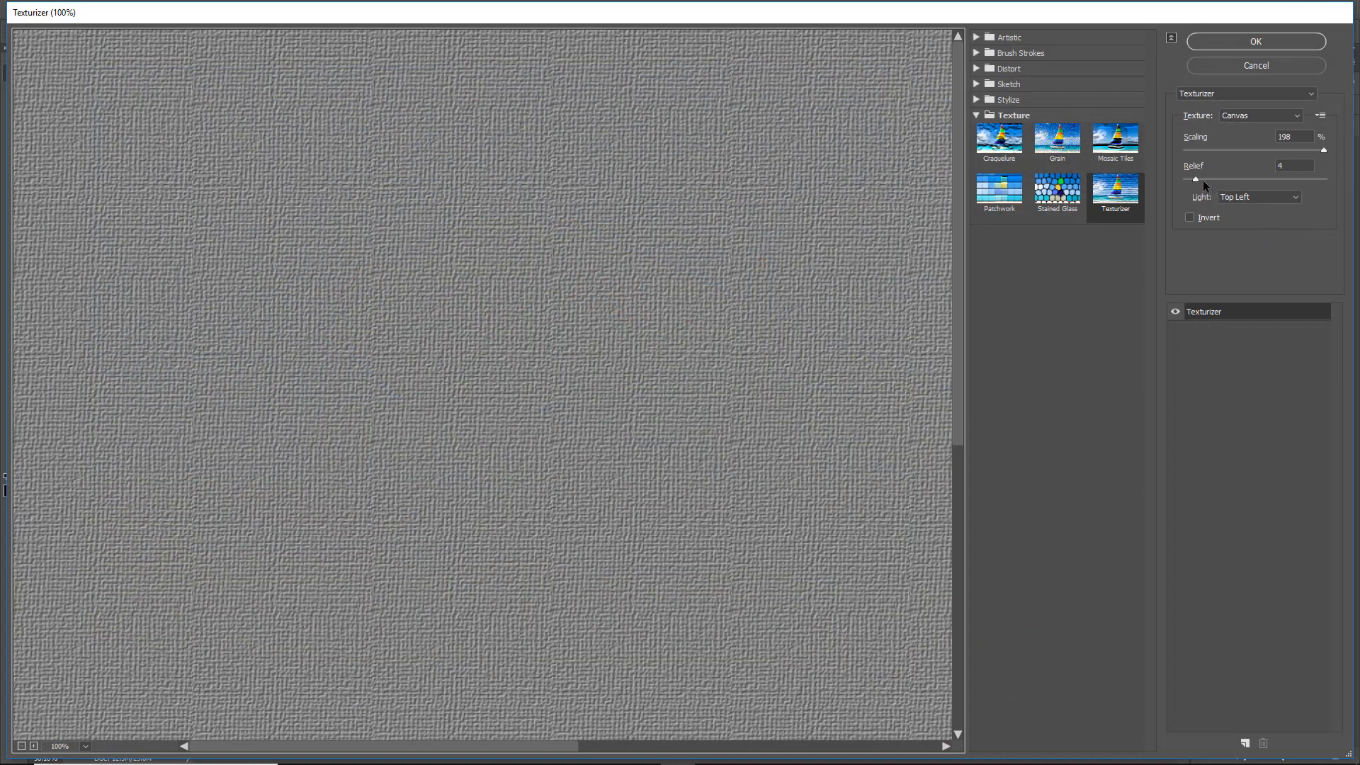
{"action": "left_click", "coordinate": [1201, 180]}
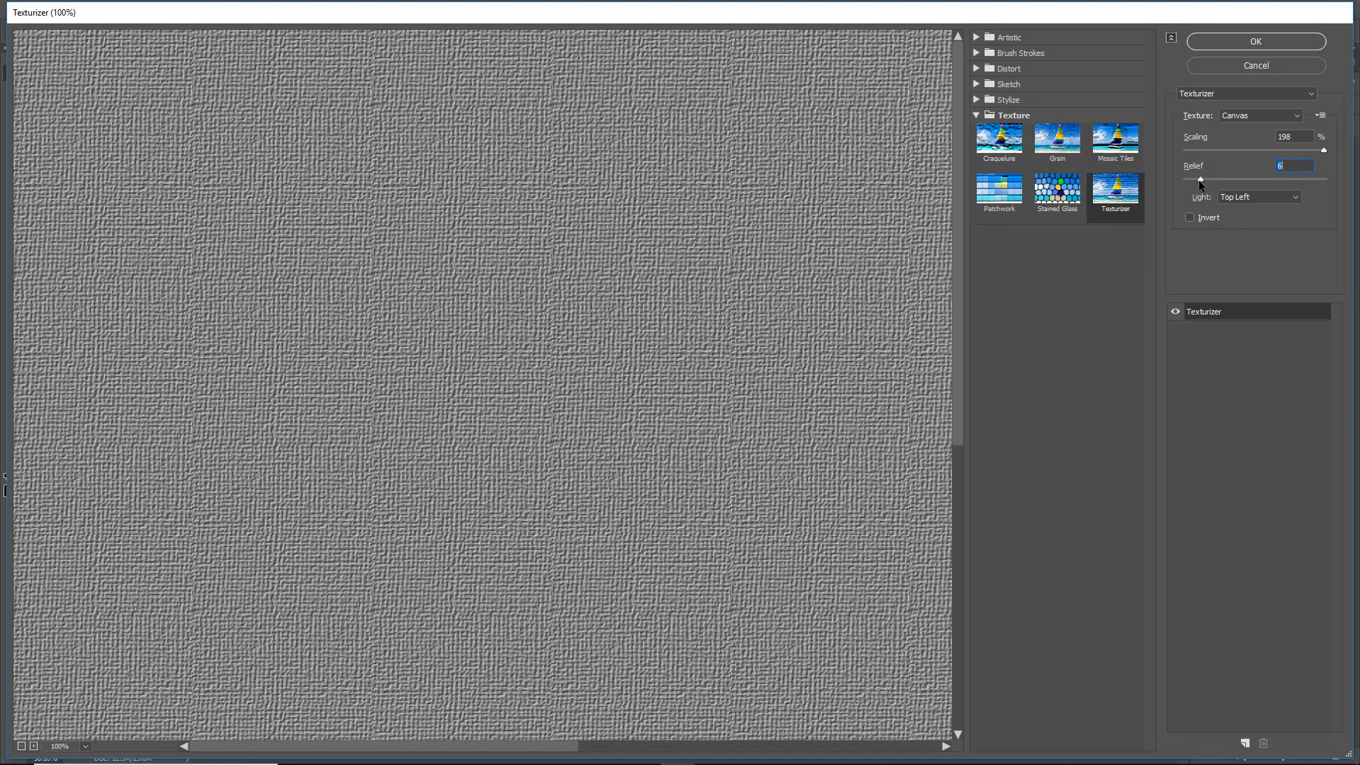
{"action": "left_click", "coordinate": [1276, 47]}
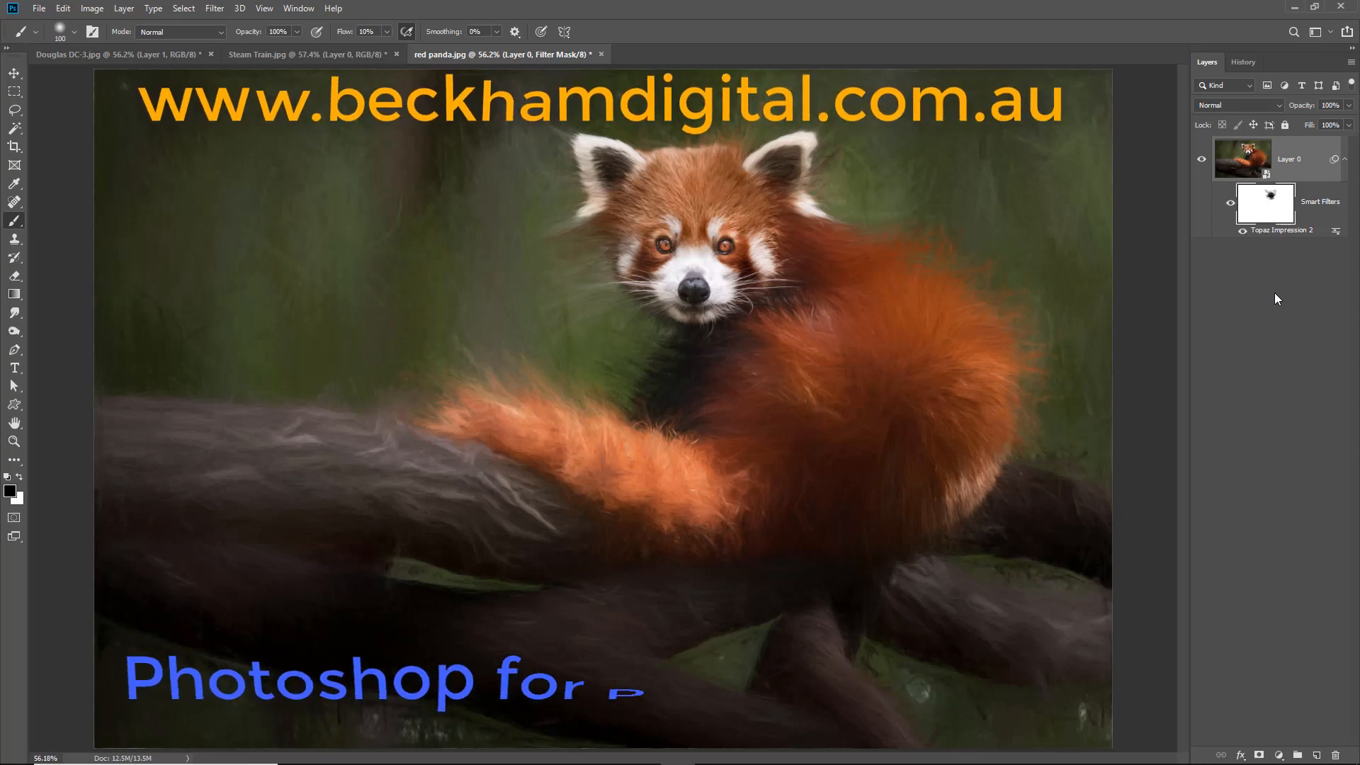
Activate the Move tool in the red panda image
{"action": "key", "text": "v"}
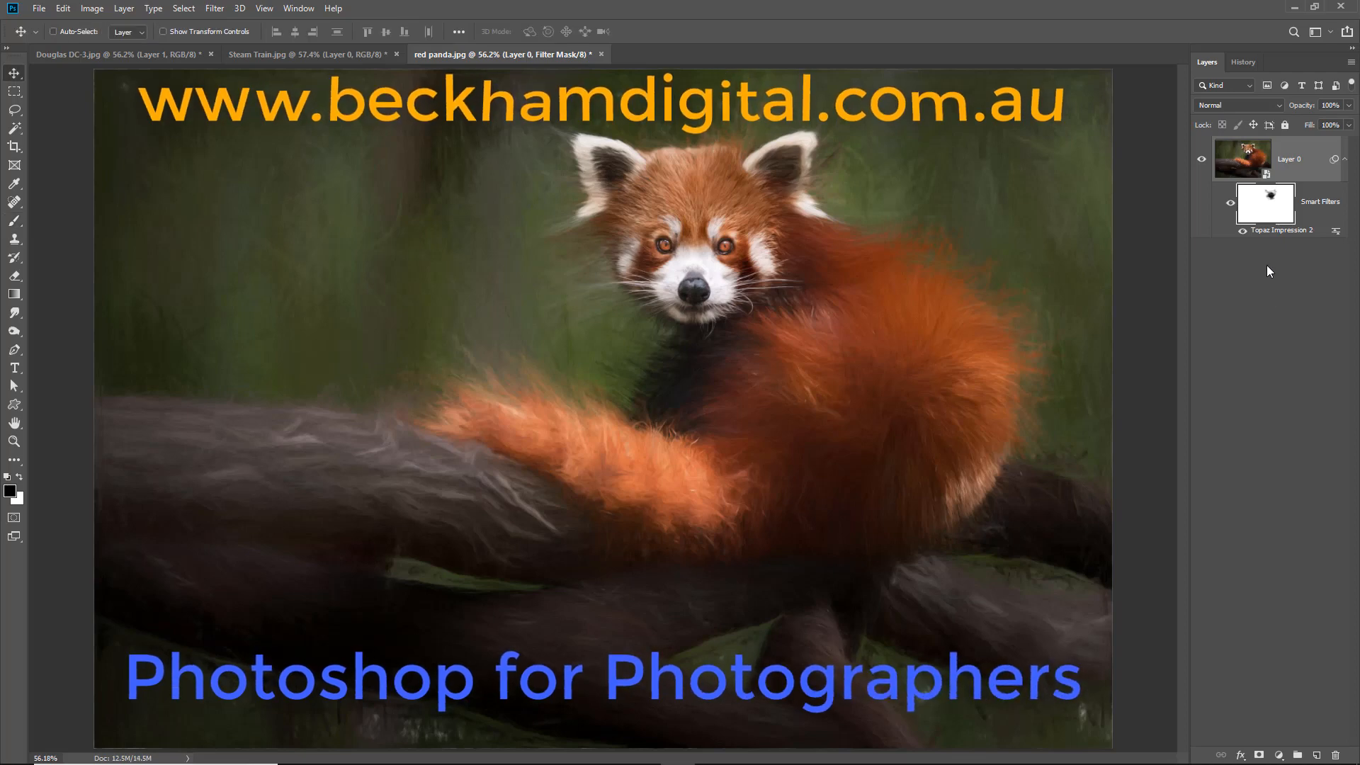